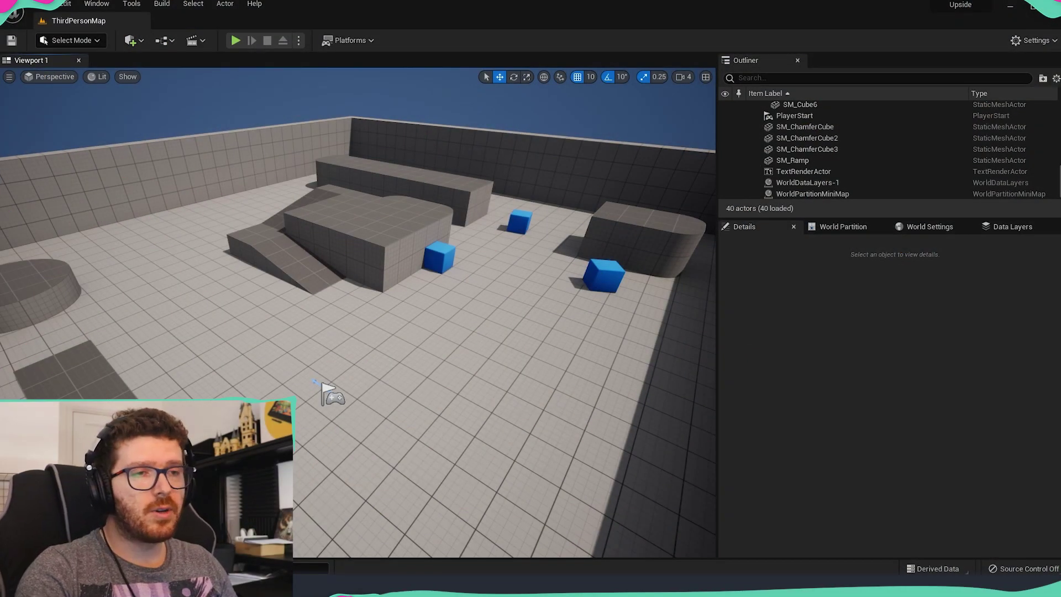
{"action": "right_click_drag", "start_coordinate": [590, 431], "coordinate": [579, 429]}
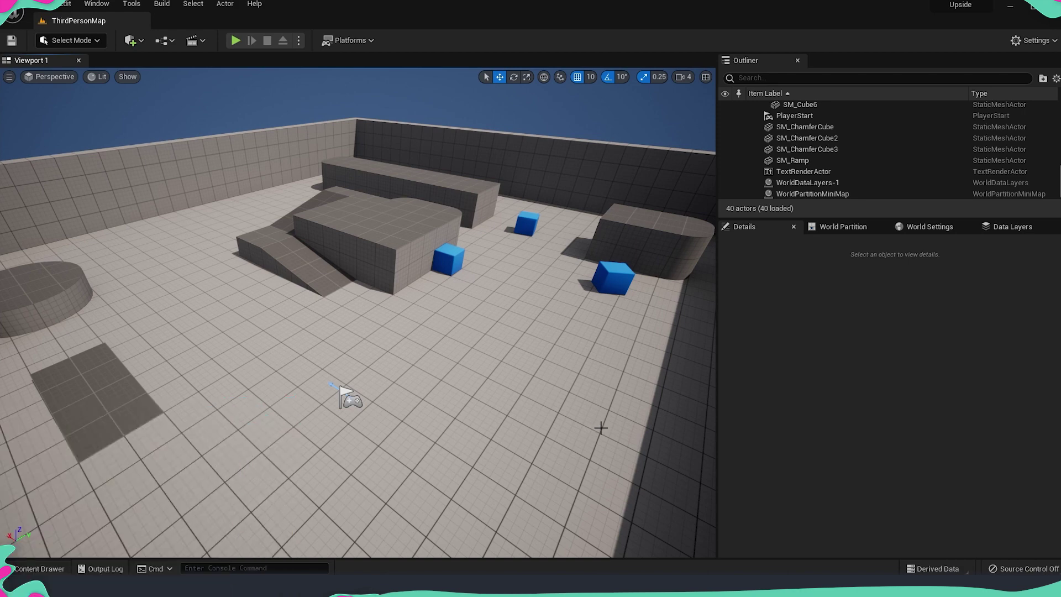
{"action": "mouse_move", "coordinate": [601, 427]}
{"action": "middle_mouse_down"}
{"action": "mouse_move", "coordinate": [639, 447]}
{"action": "mouse_move", "coordinate": [618, 437]}
{"action": "middle_mouse_up"}
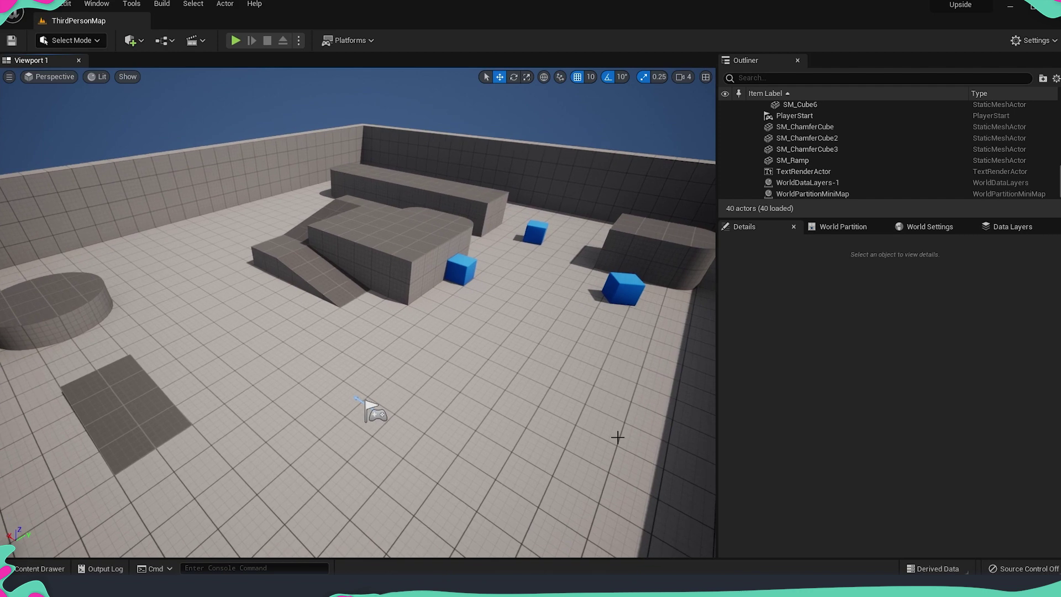
{"action": "mouse_move", "coordinate": [587, 429]}
{"action": "middle_mouse_down"}
{"action": "mouse_move", "coordinate": [599, 426]}
{"action": "mouse_move", "coordinate": [590, 428]}
{"action": "middle_mouse_up"}
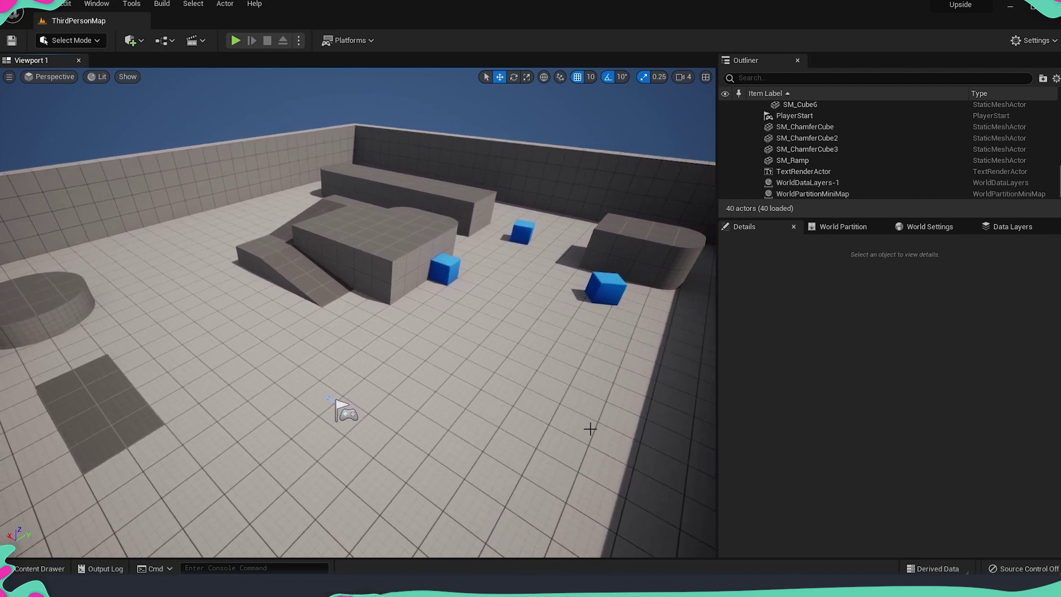
Try to start an asset import into the Assets/Nanite content folder
{"action": "key", "text": "ctrl+space"}
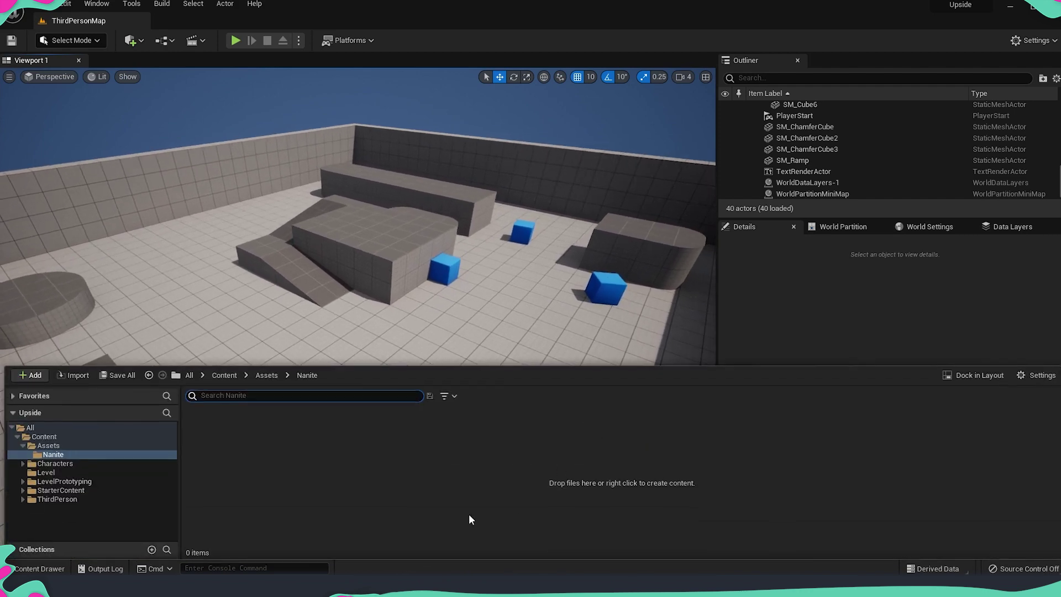
{"action": "right_click", "coordinate": [327, 466]}
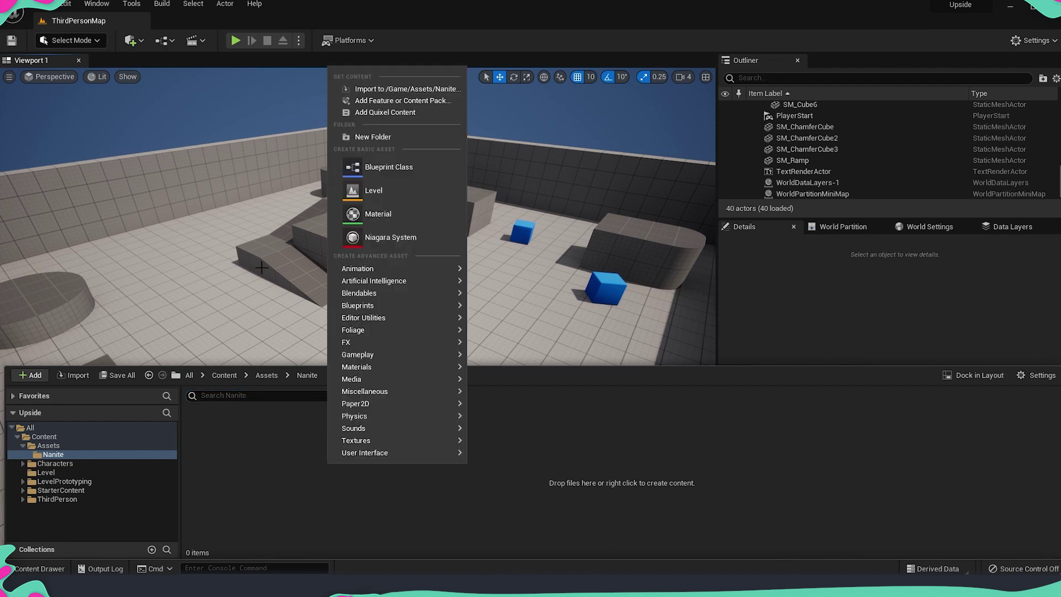
{"action": "left_click", "coordinate": [387, 91]}
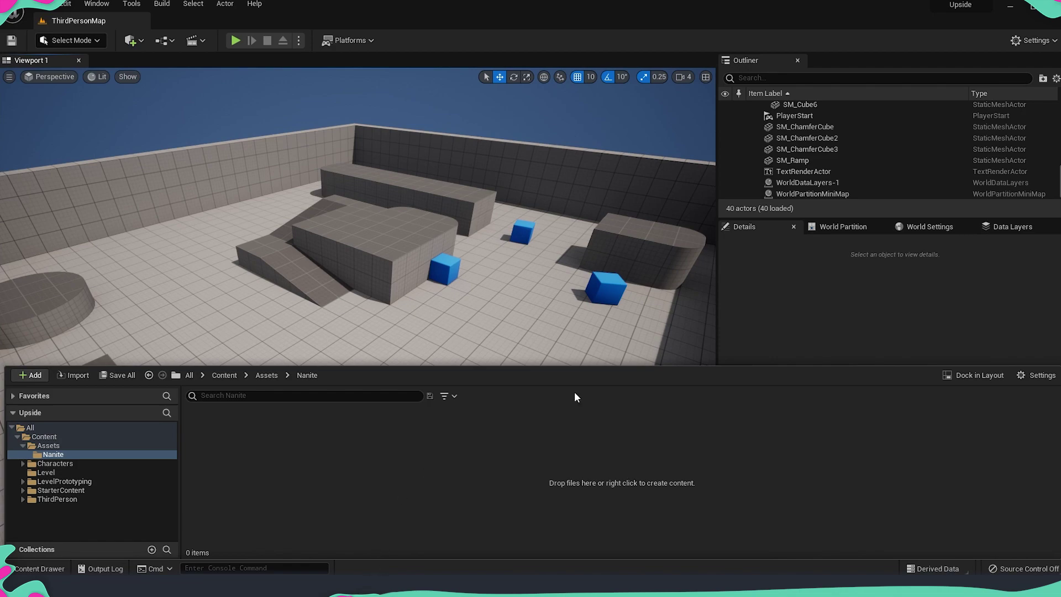
Bring the RC_SandalCaslte_01_Model_3 FBX file into the Assets/Nanite folder so that its import options open
{"action": "key", "text": "s"}
{"action": "mouse_move", "coordinate": [450, 343]}
{"action": "right_mouse_down"}
{"action": "mouse_move", "coordinate": [530, 376]}
{"action": "mouse_move", "coordinate": [407, 326]}
{"action": "mouse_move", "coordinate": [442, 298]}
{"action": "mouse_move", "coordinate": [398, 298]}
{"action": "mouse_move", "coordinate": [464, 293]}
{"action": "mouse_move", "coordinate": [444, 347]}
{"action": "right_mouse_up"}
{"action": "key", "text": "w"}
{"action": "key", "text": "w"}
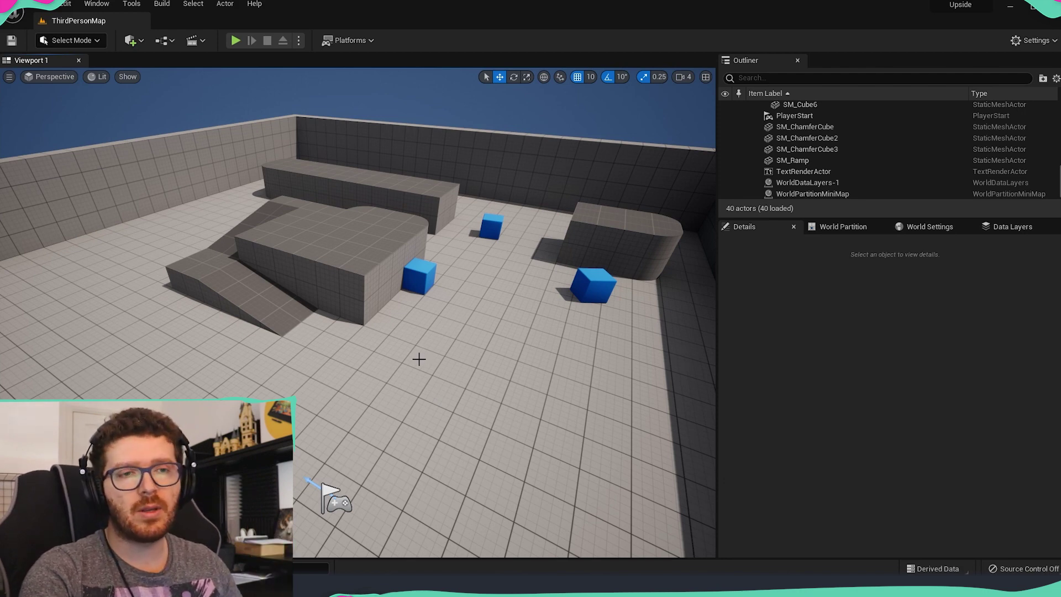
{"action": "key", "text": "ctrl+space"}
{"action": "left_click_drag", "start_coordinate": [486, 485], "coordinate": [488, 486]}
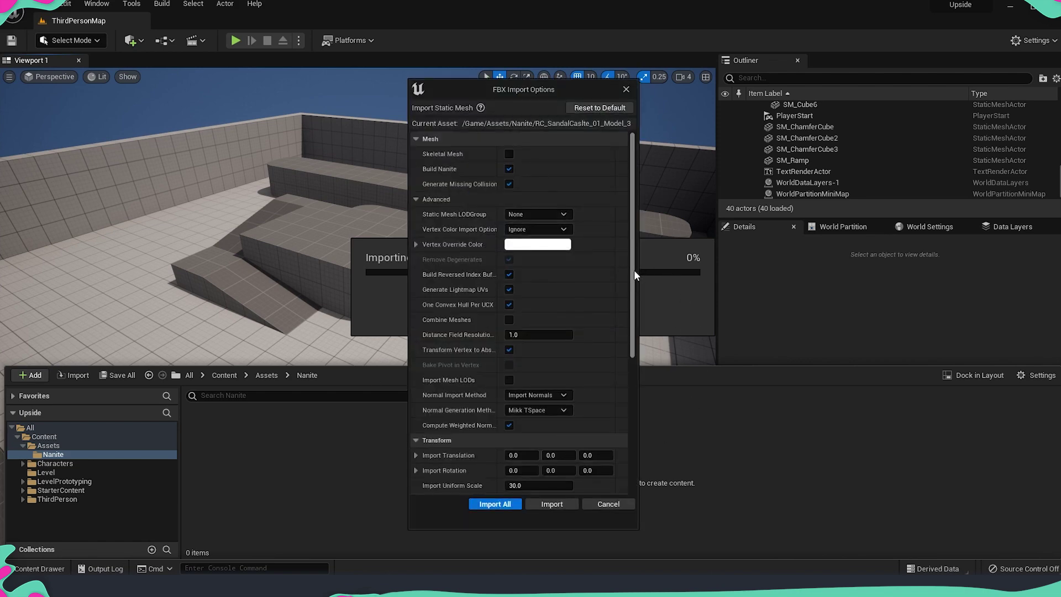
Set the import uniform scale to 50 and import the complete static mesh with Build Nanite enabled
{"action": "left_click_drag", "start_coordinate": [635, 269], "coordinate": [626, 241]}
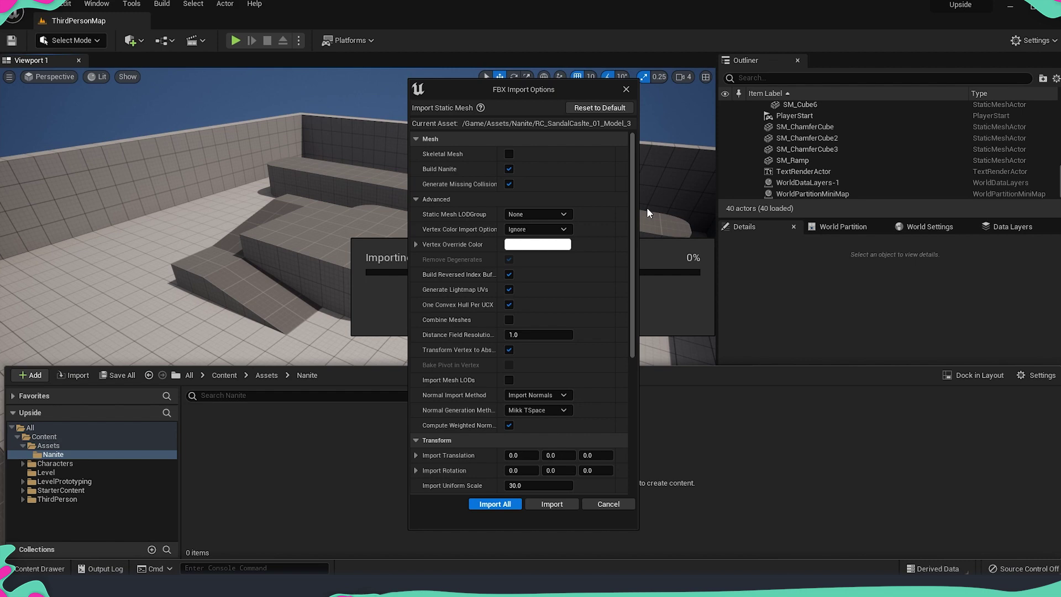
{"action": "scroll", "coordinate": [627, 297], "scroll_direction": "down", "scroll_amount": 5}
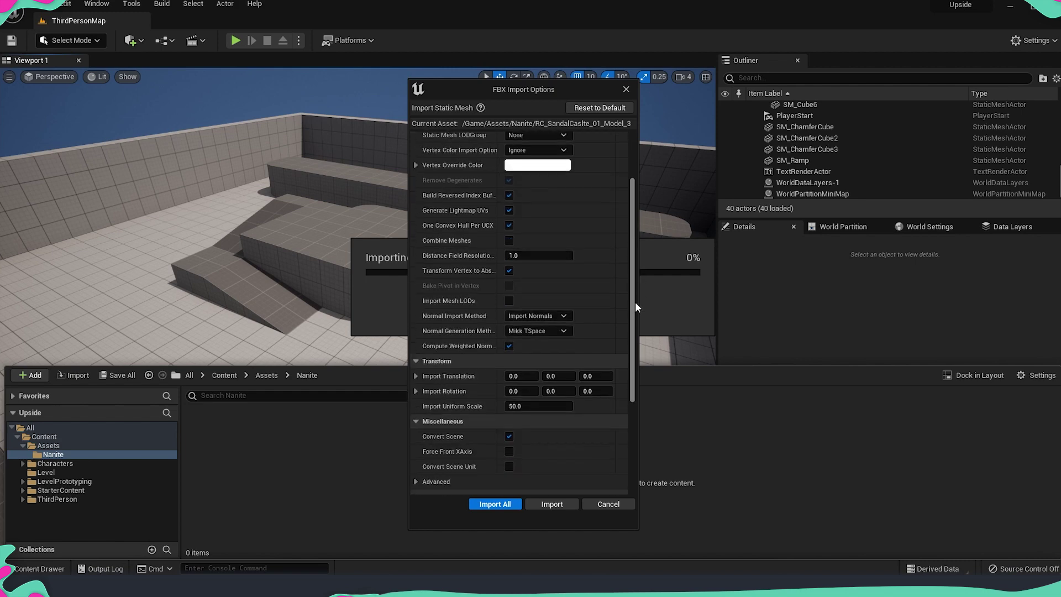
{"action": "mouse_move", "coordinate": [633, 398]}
{"action": "left_mouse_down"}
{"action": "mouse_move", "coordinate": [634, 356]}
{"action": "mouse_move", "coordinate": [633, 402]}
{"action": "left_mouse_up"}
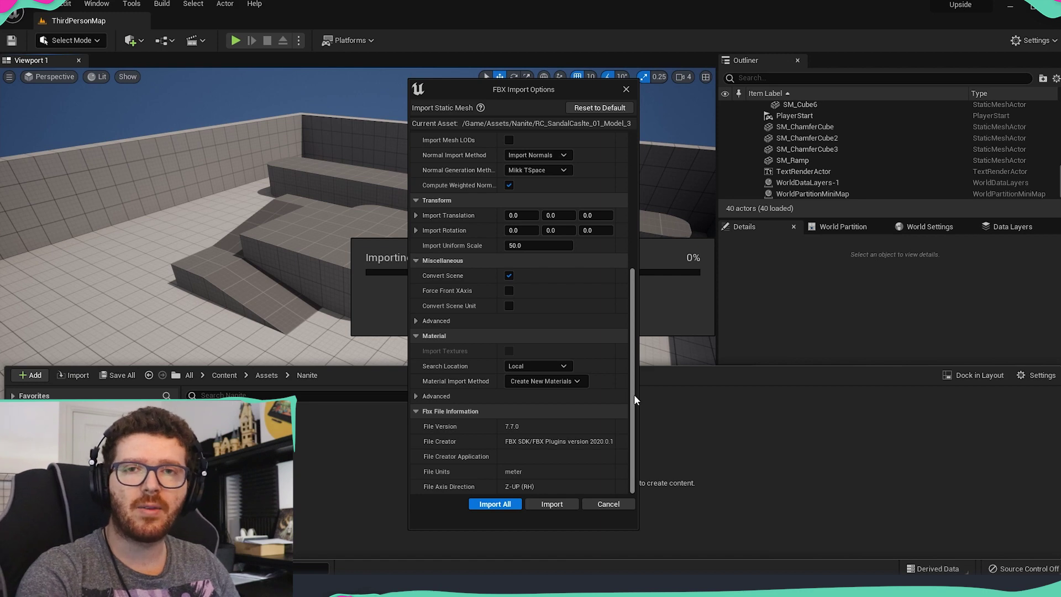
{"action": "left_click", "coordinate": [495, 505]}
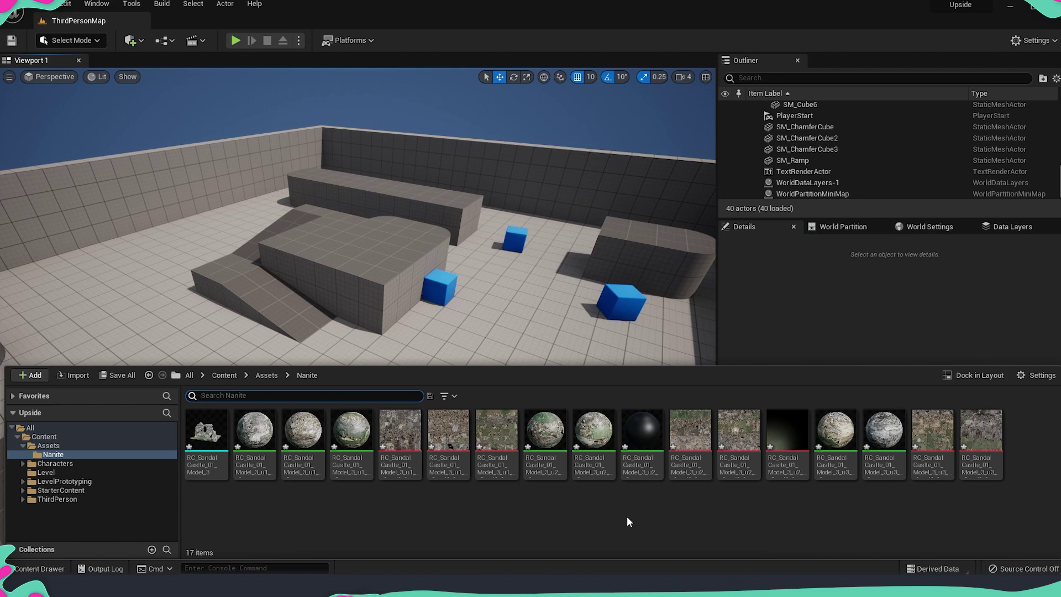
Place the imported RC_SandalCaslte_01_Model_3 static mesh on the level floor near the blue cubes
{"action": "mouse_move", "coordinate": [217, 447]}
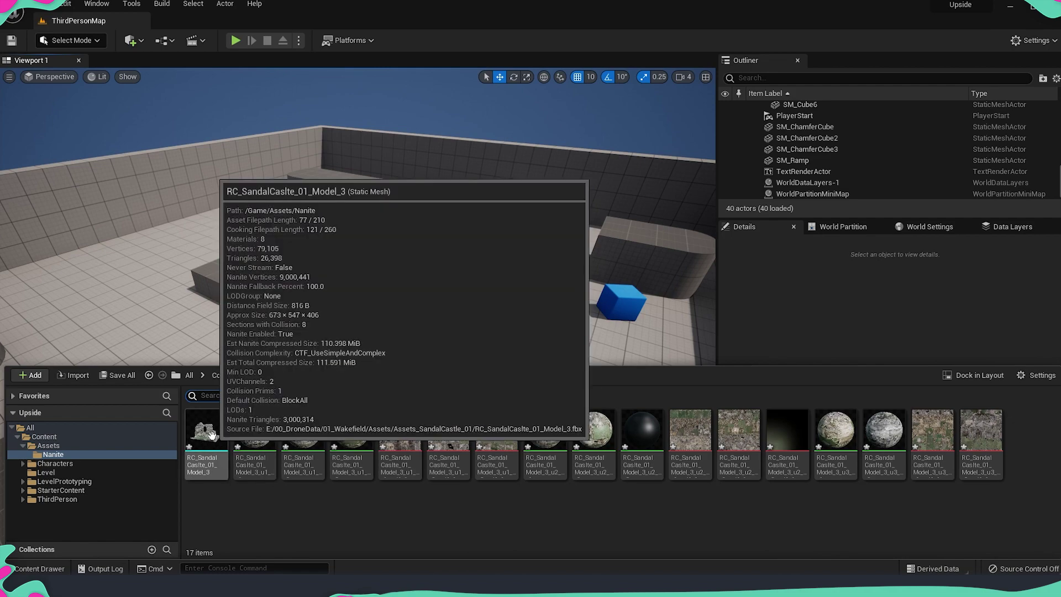
{"action": "left_click_drag", "start_coordinate": [211, 434], "coordinate": [484, 343]}
{"action": "key", "text": "Escape"}
Examine the placed castle ruin mesh up close and from a distance in the level
{"action": "right_click_drag", "start_coordinate": [484, 343], "coordinate": [457, 328]}
{"action": "key", "text": "w"}
{"action": "key", "text": "w"}
{"action": "key", "text": "a"}
{"action": "key", "text": "s"}
{"action": "key", "text": "w"}
{"action": "key", "text": "s"}
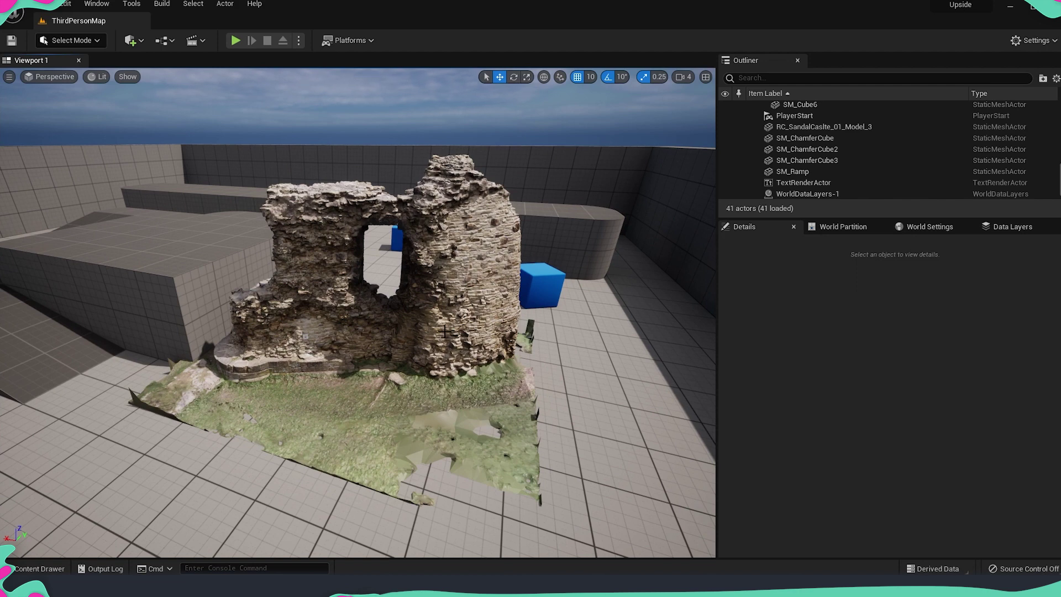
{"action": "right_click_drag", "start_coordinate": [462, 346], "coordinate": [462, 349]}
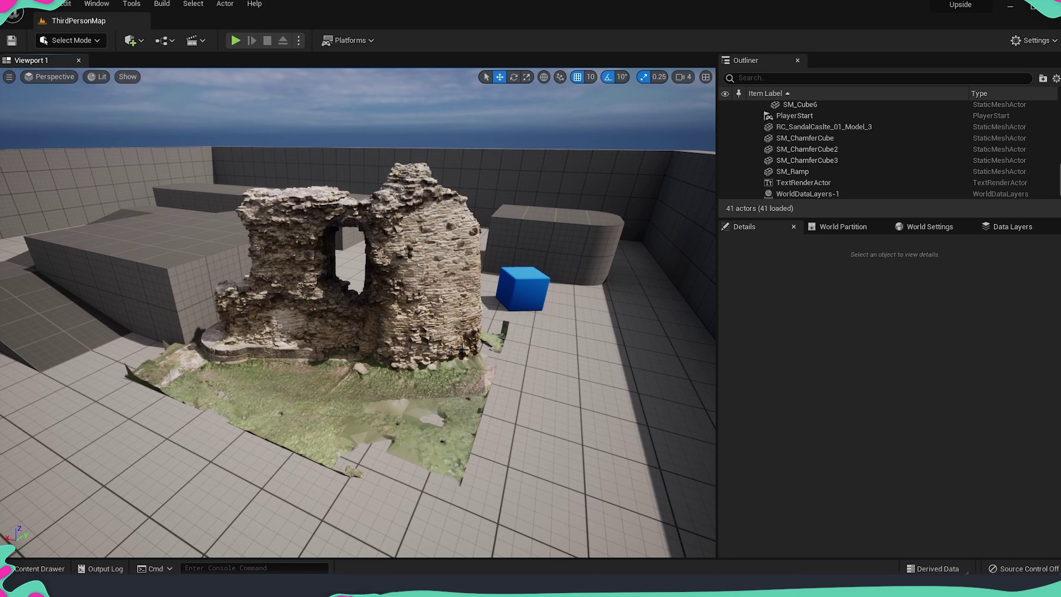
Switch the viewport to the Nanite Triangles visualization and view the castle ruin's triangles from different angles
{"action": "left_click", "coordinate": [97, 77]}
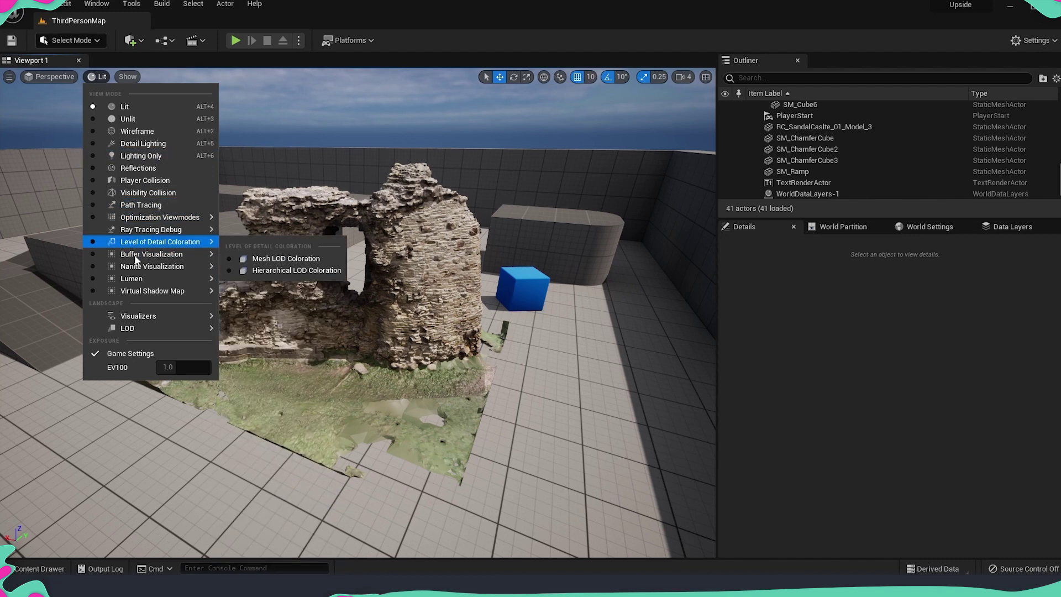
{"action": "mouse_move", "coordinate": [134, 268]}
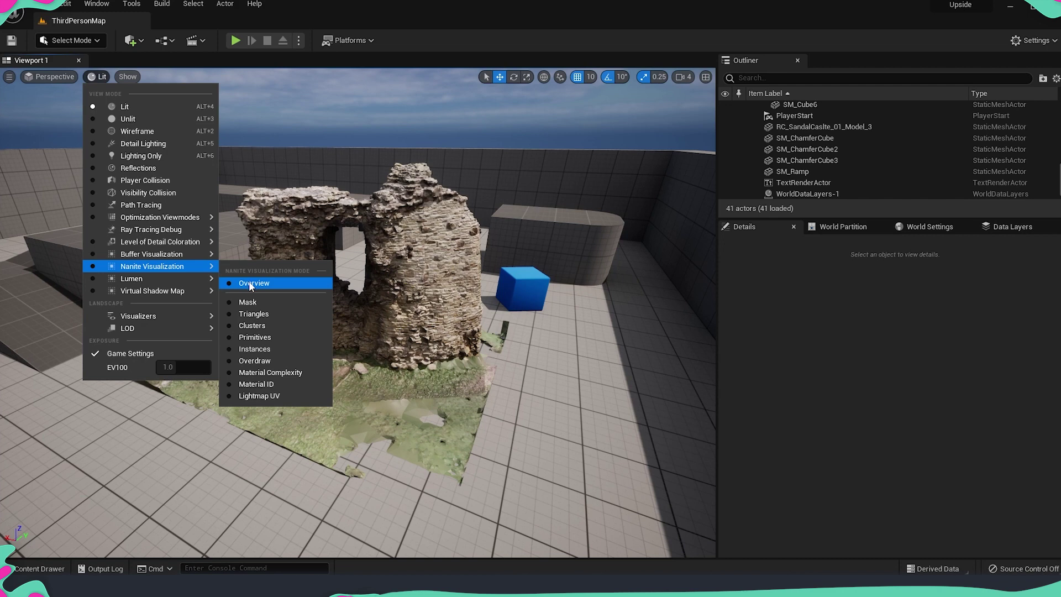
{"action": "left_click", "coordinate": [253, 314]}
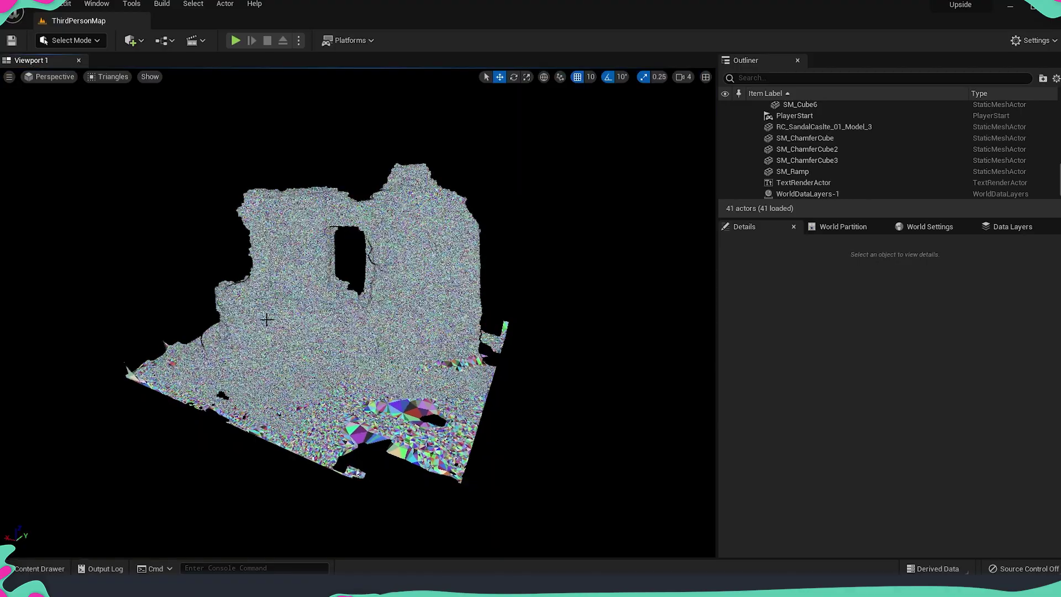
{"action": "left_click_drag", "start_coordinate": [254, 314], "coordinate": [298, 326], "text": "alt"}
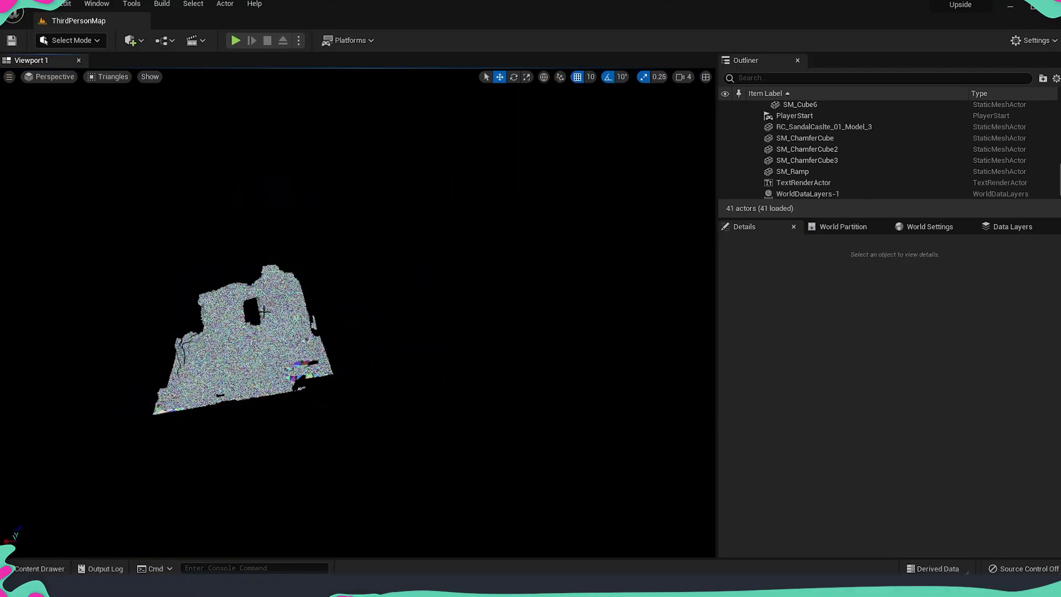
{"action": "right_click_drag", "start_coordinate": [375, 355], "coordinate": [298, 353]}
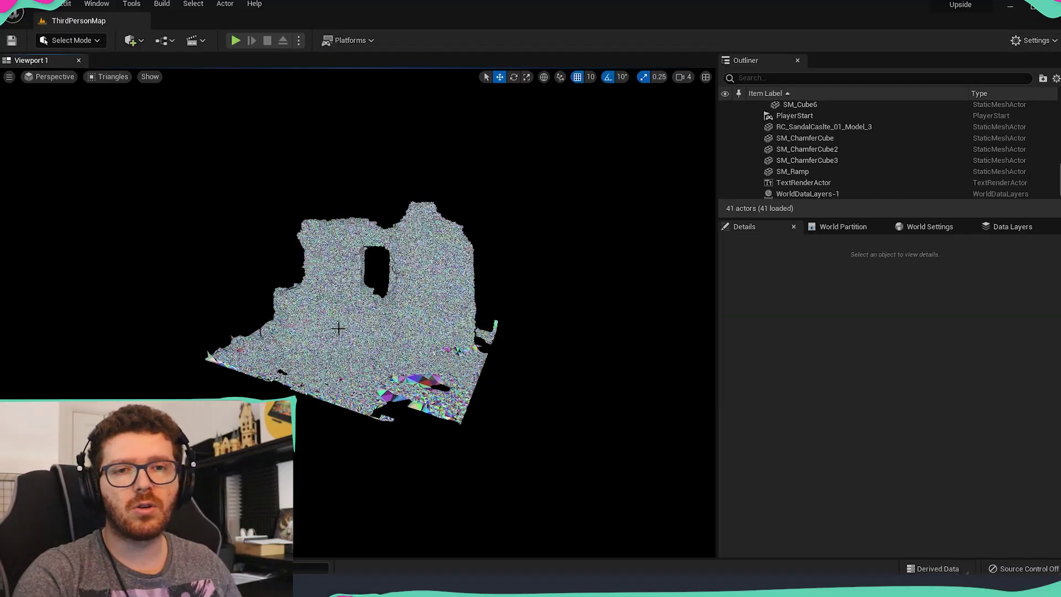
{"action": "right_click_drag", "start_coordinate": [339, 329], "coordinate": [388, 371]}
Open the RC_SandalCaslte_01_Model_3 mesh asset, filter its details by "ni" to review the Nanite settings, and close it
{"action": "key", "text": "ctrl+space"}
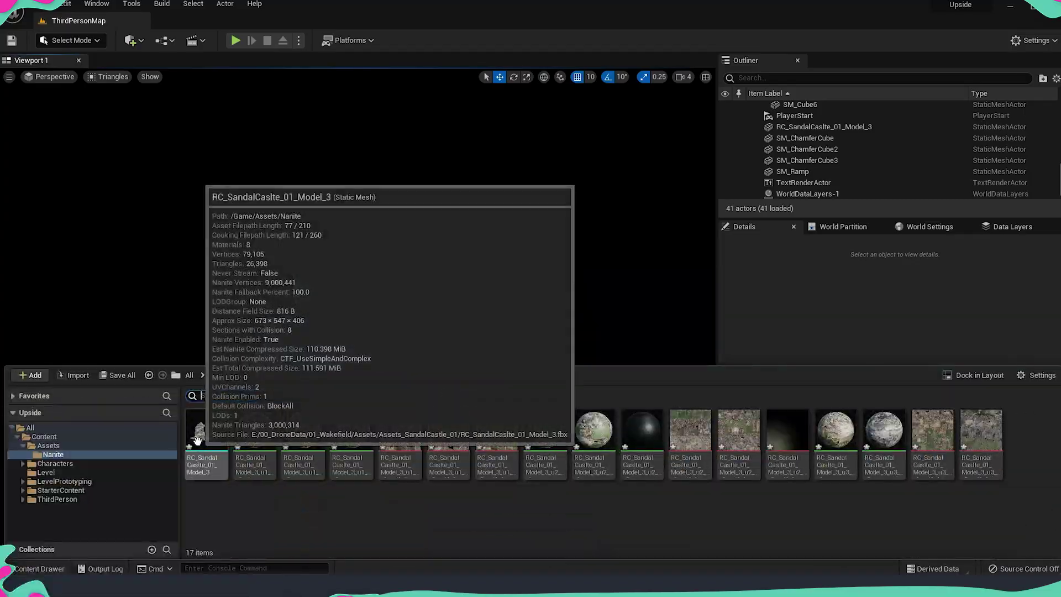
{"action": "double_click", "coordinate": [197, 441]}
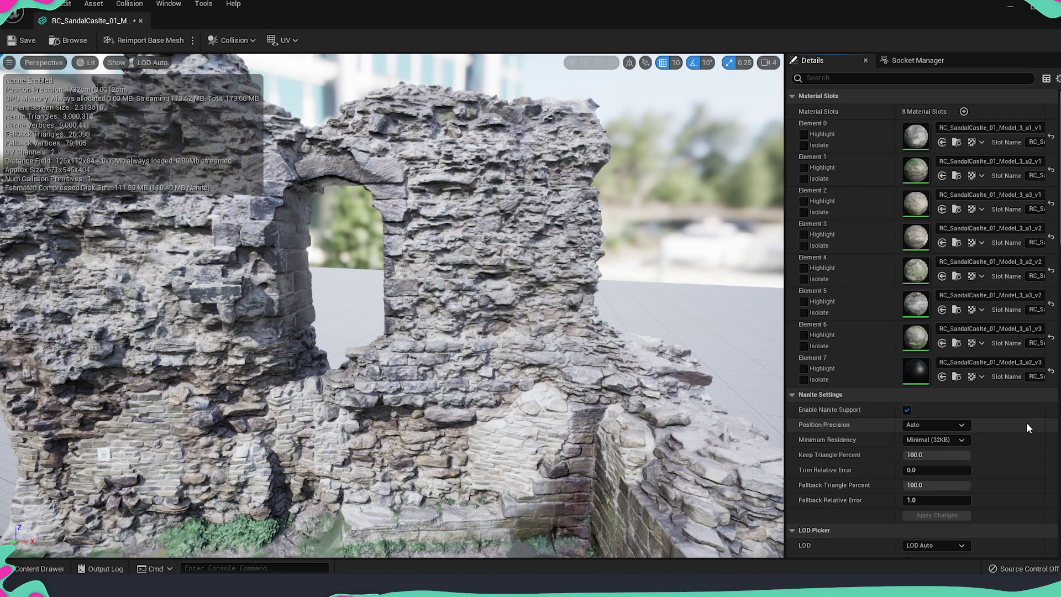
{"action": "scroll", "coordinate": [1026, 422], "scroll_direction": "down", "scroll_amount": 3}
{"action": "scroll", "coordinate": [1026, 423], "scroll_direction": "up", "scroll_amount": 3}
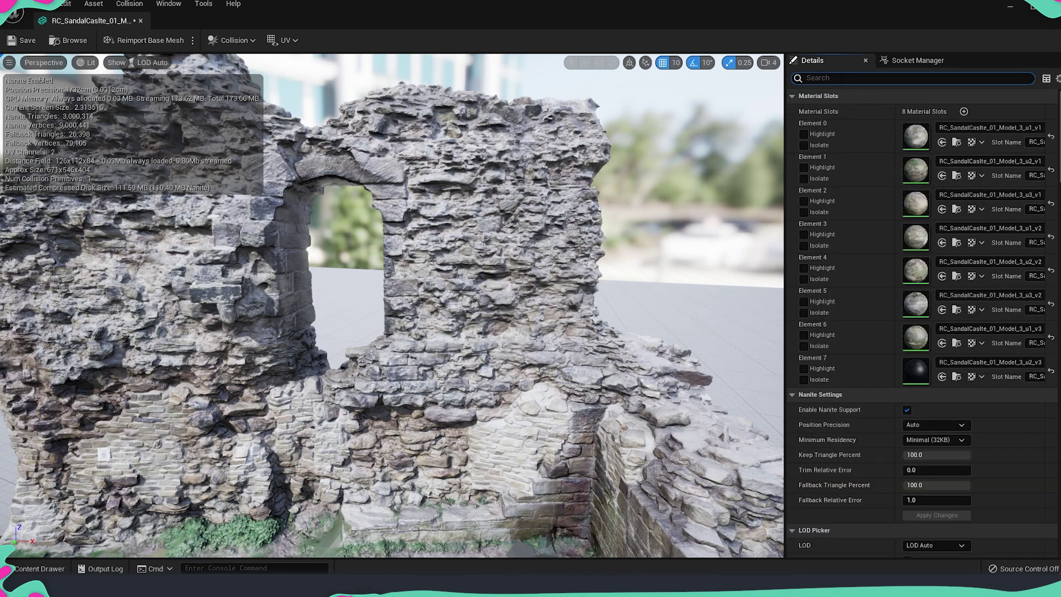
{"action": "type", "text": "nin"}
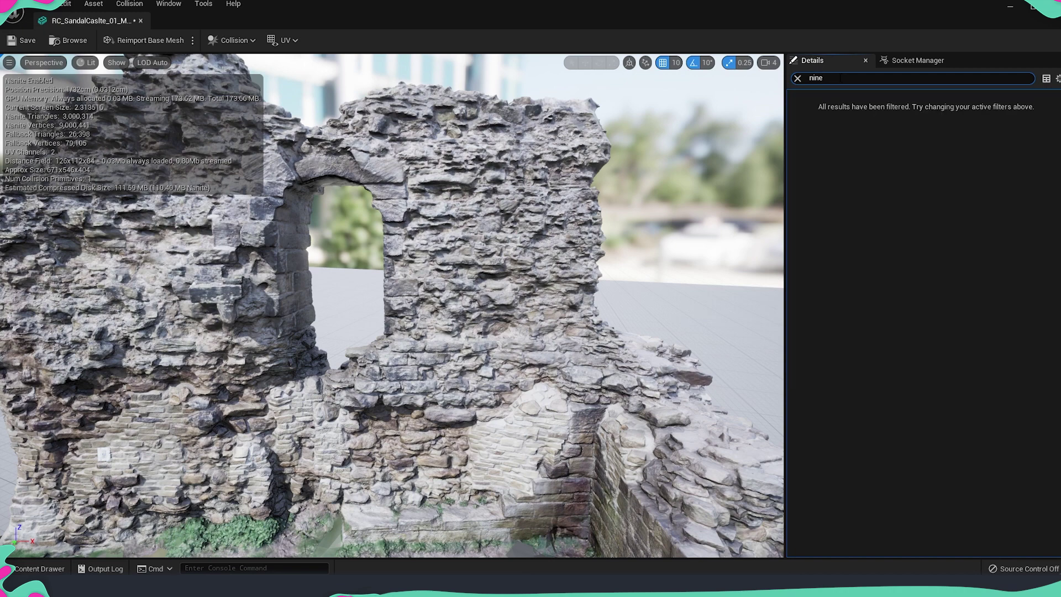
{"action": "key", "text": "BackSpace"}
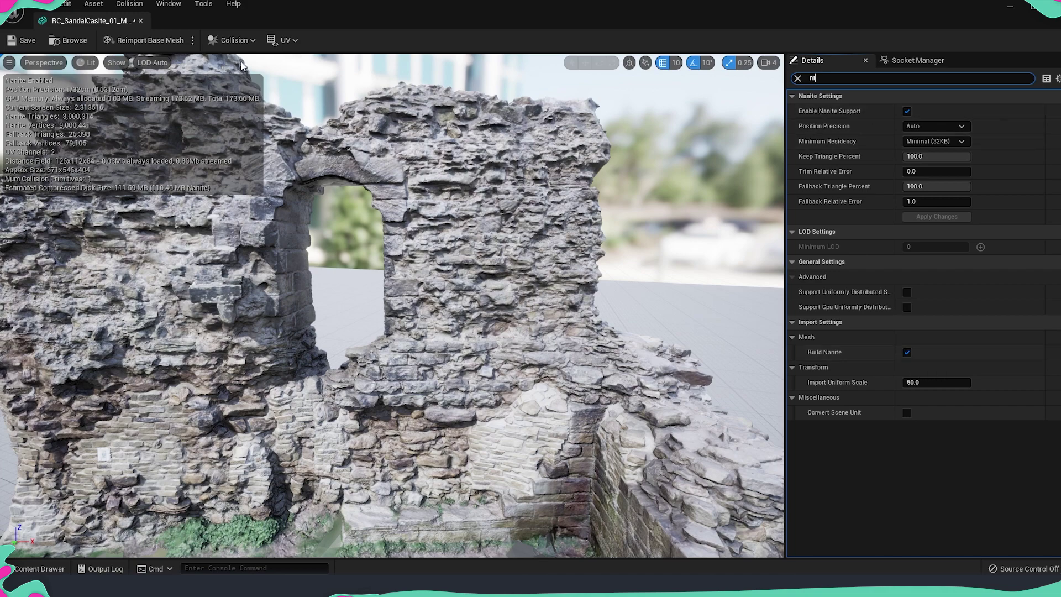
{"action": "left_click", "coordinate": [140, 20]}
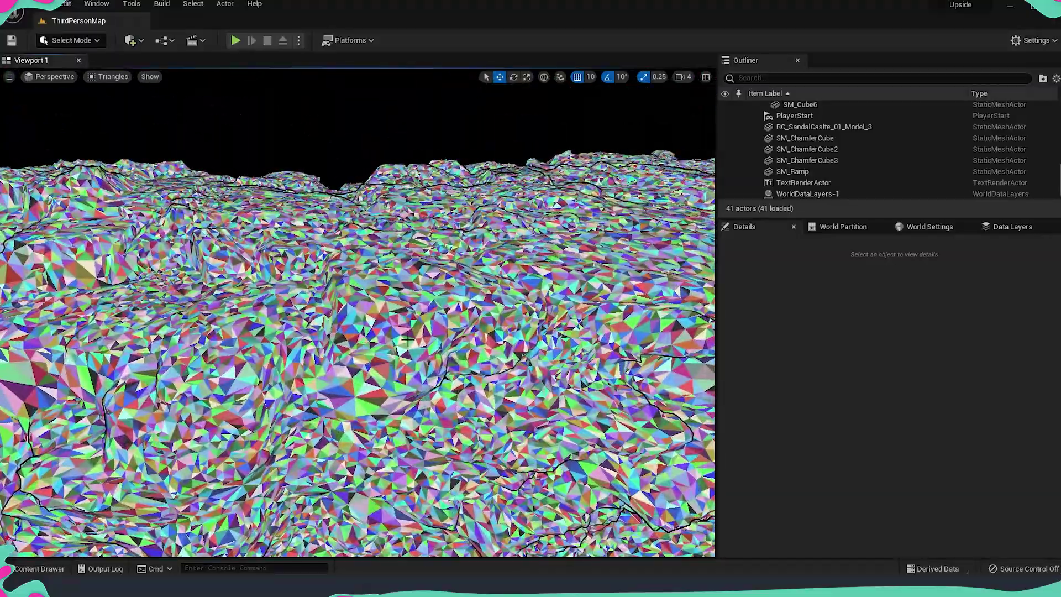
Examine how the castle ruin's Nanite triangle density changes between close-up and distant views
{"action": "scroll", "coordinate": [377, 313], "scroll_direction": "down", "scroll_amount": 6}
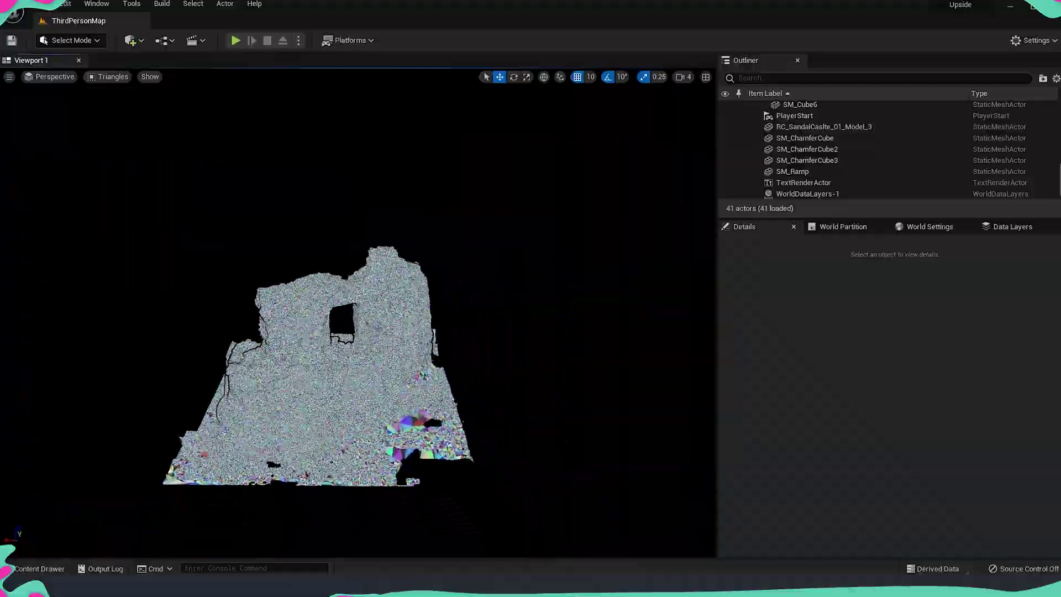
{"action": "scroll", "coordinate": [443, 310], "scroll_direction": "up", "scroll_amount": 6}
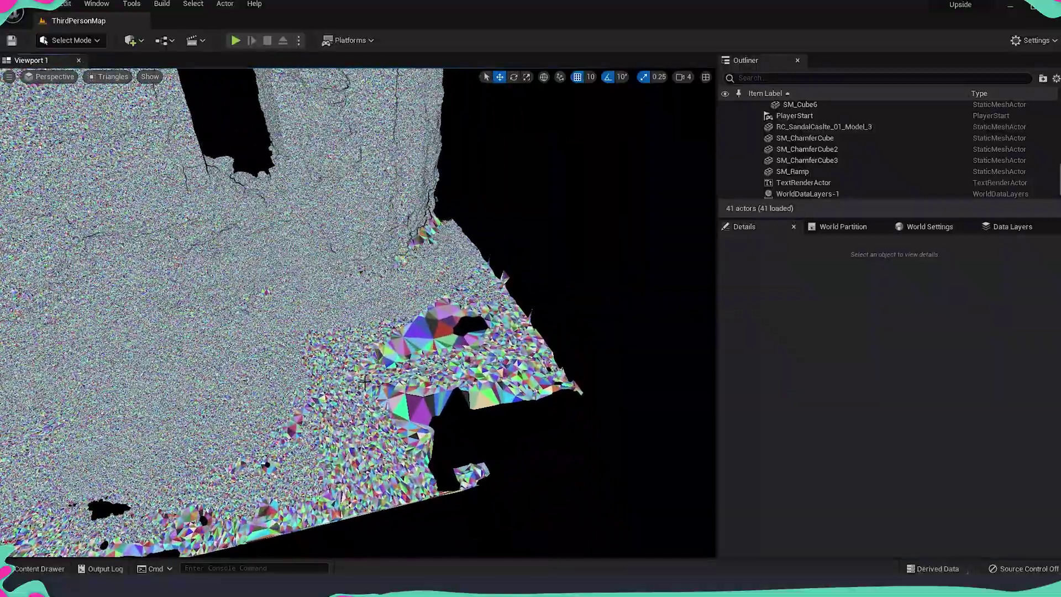
{"action": "right_click_drag", "start_coordinate": [443, 310], "coordinate": [586, 285]}
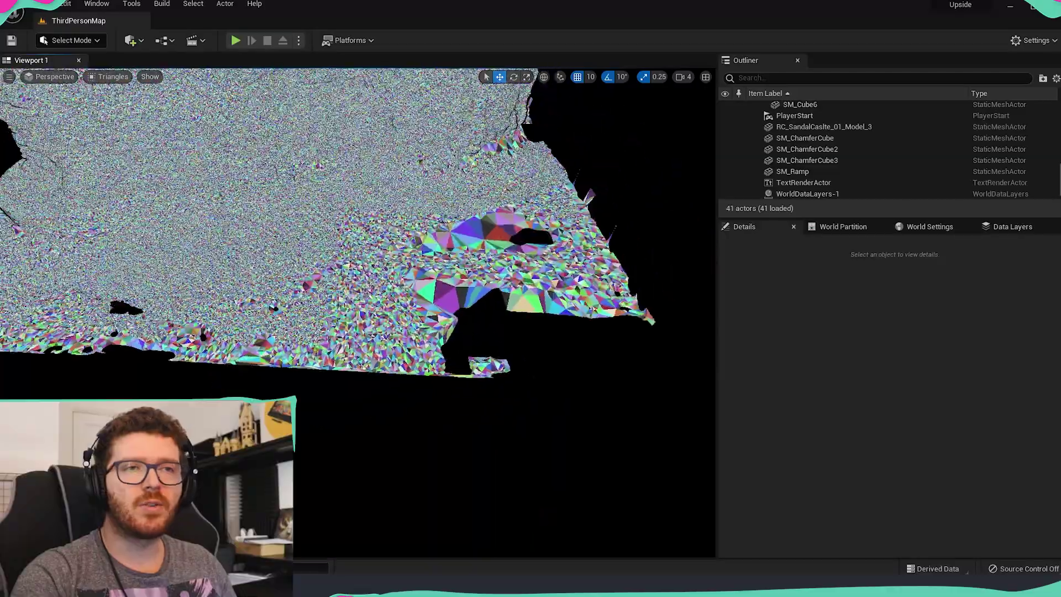
{"action": "right_click_drag", "start_coordinate": [358, 313], "coordinate": [358, 288]}
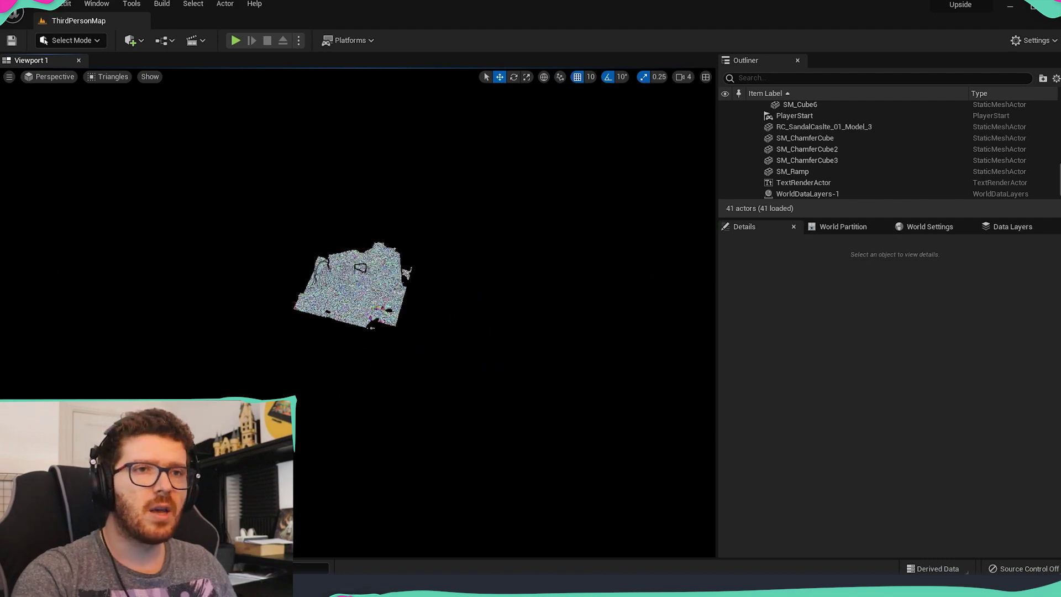
{"action": "key", "text": "w"}
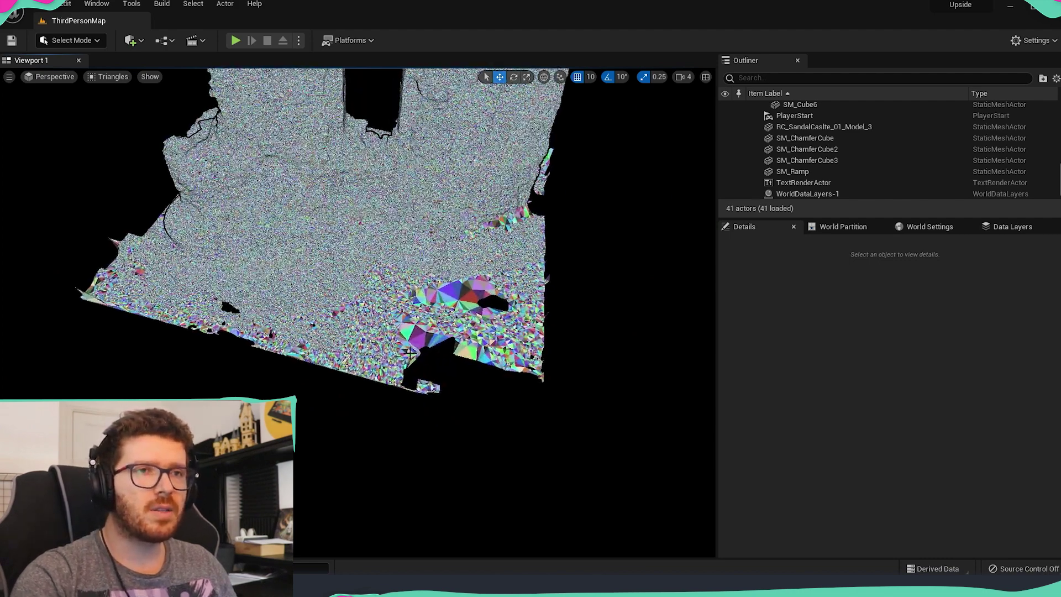
{"action": "scroll", "coordinate": [331, 232], "scroll_direction": "down", "scroll_amount": 5}
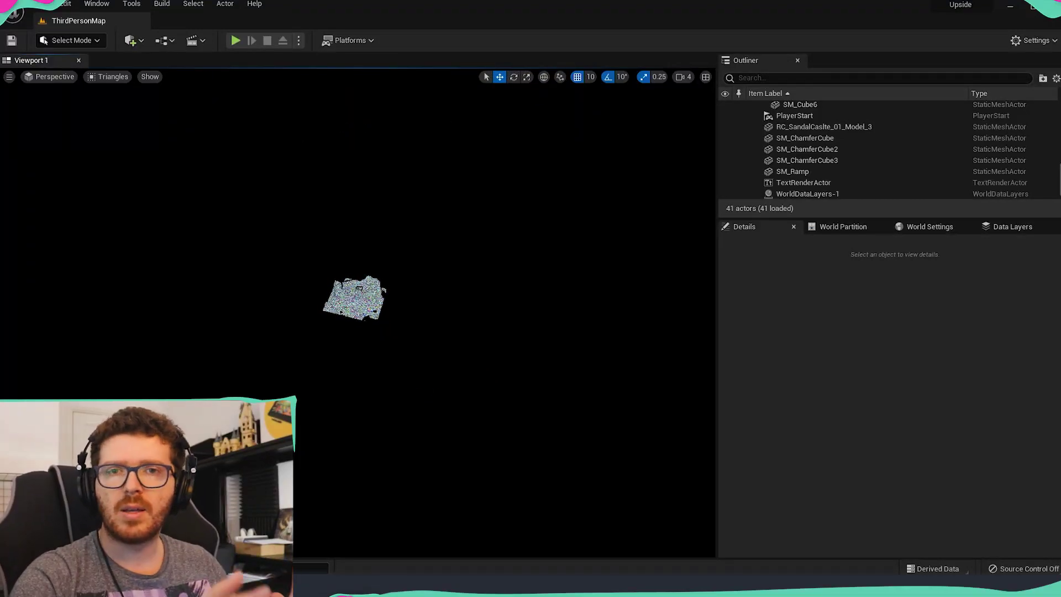
{"action": "key", "text": "w"}
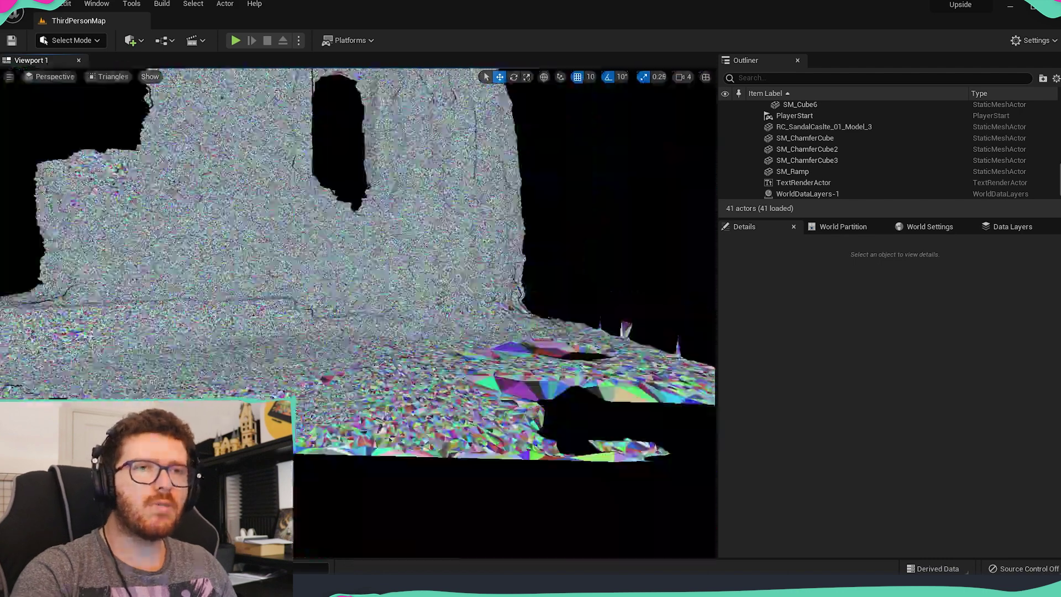
{"action": "key", "text": "s"}
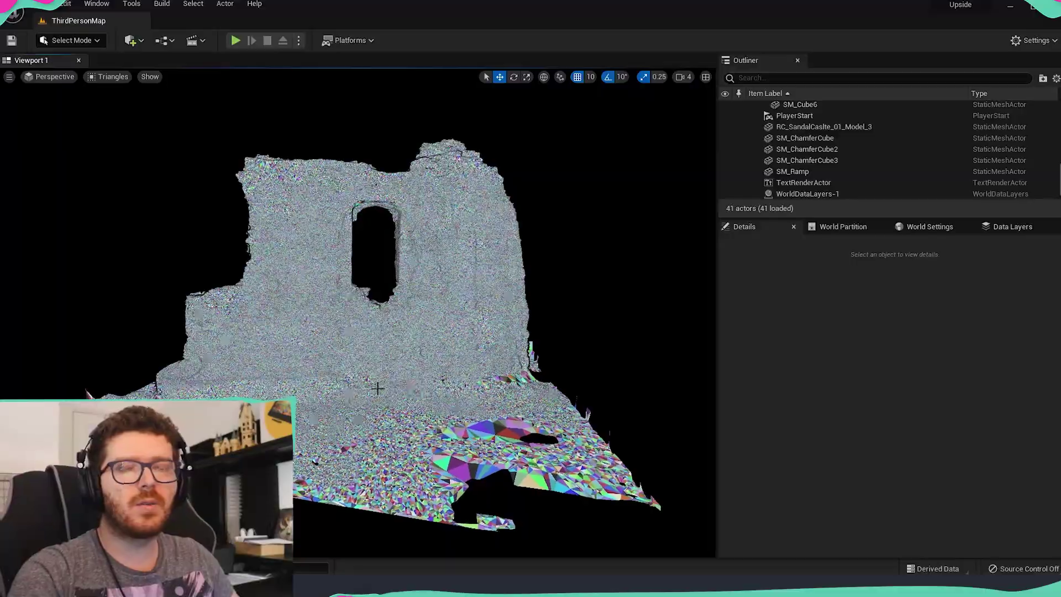
{"action": "key", "text": "w"}
{"action": "right_click_drag", "start_coordinate": [394, 395], "coordinate": [395, 400]}
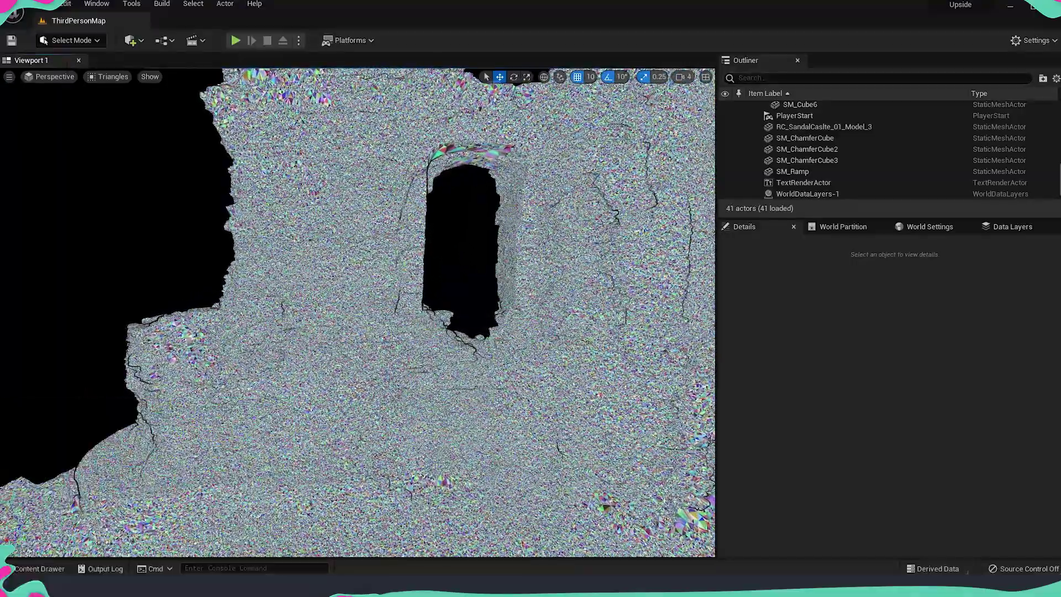
Switch the viewport to Wireframe and examine the castle ruin's mesh up close around the window opening
{"action": "left_click", "coordinate": [100, 76]}
{"action": "left_click", "coordinate": [133, 131]}
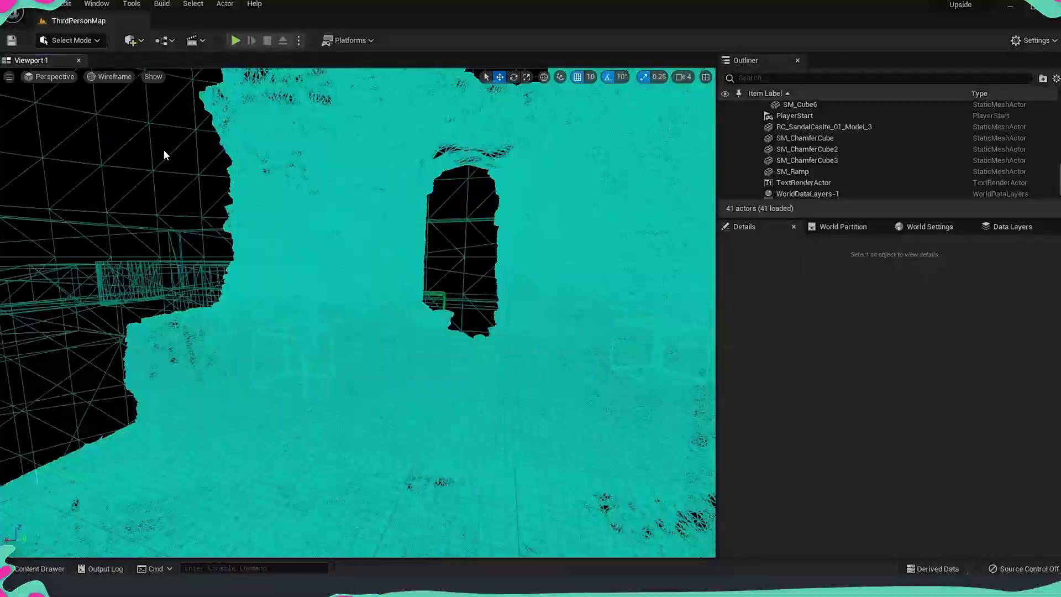
{"action": "scroll", "coordinate": [166, 153], "scroll_direction": "up", "scroll_amount": 3}
{"action": "scroll", "coordinate": [298, 201], "scroll_direction": "up", "scroll_amount": 2}
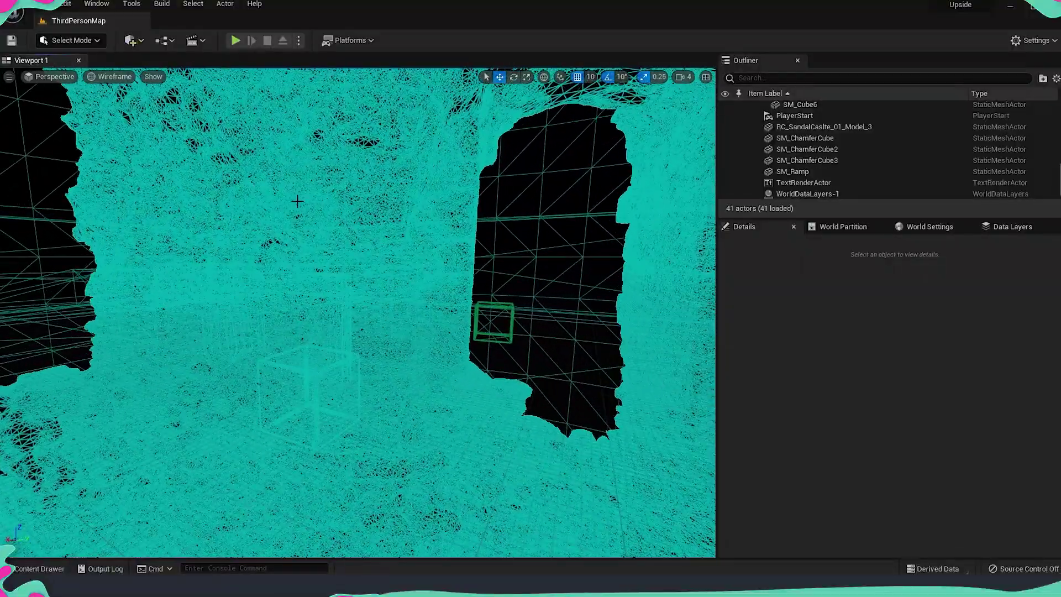
{"action": "mouse_move", "coordinate": [372, 236]}
{"action": "left_mouse_down"}
{"action": "mouse_move", "coordinate": [374, 182]}
{"action": "mouse_move", "coordinate": [375, 276]}
{"action": "mouse_move", "coordinate": [382, 224]}
{"action": "left_mouse_up"}
{"action": "right_click_drag", "start_coordinate": [383, 224], "coordinate": [547, 215]}
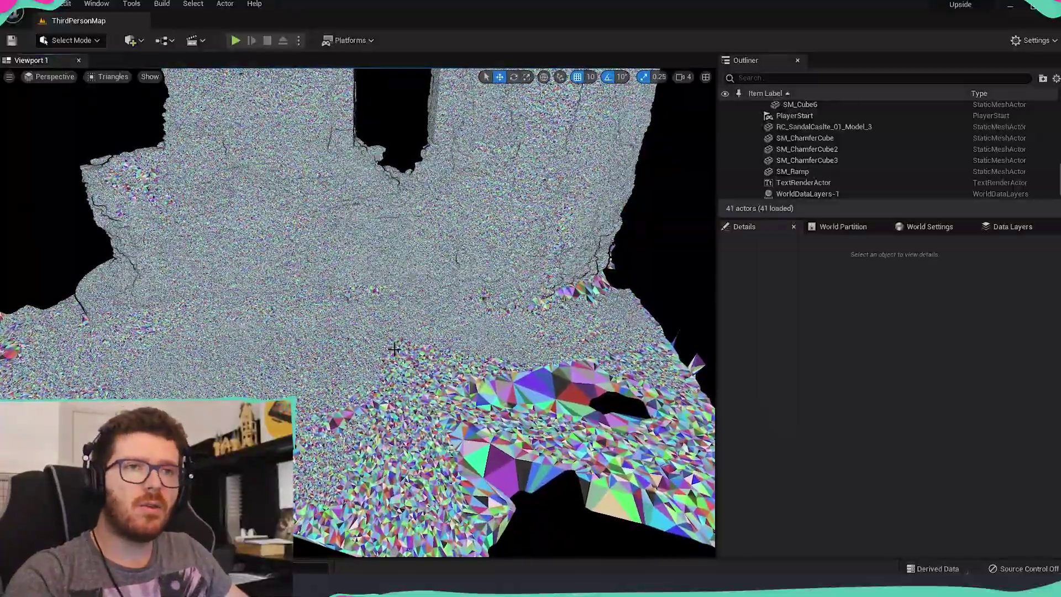
View the whole ruin's Nanite triangles from farther away and compare them with the Wireframe view from different angles
{"action": "scroll", "coordinate": [391, 350], "scroll_direction": "down", "scroll_amount": 6}
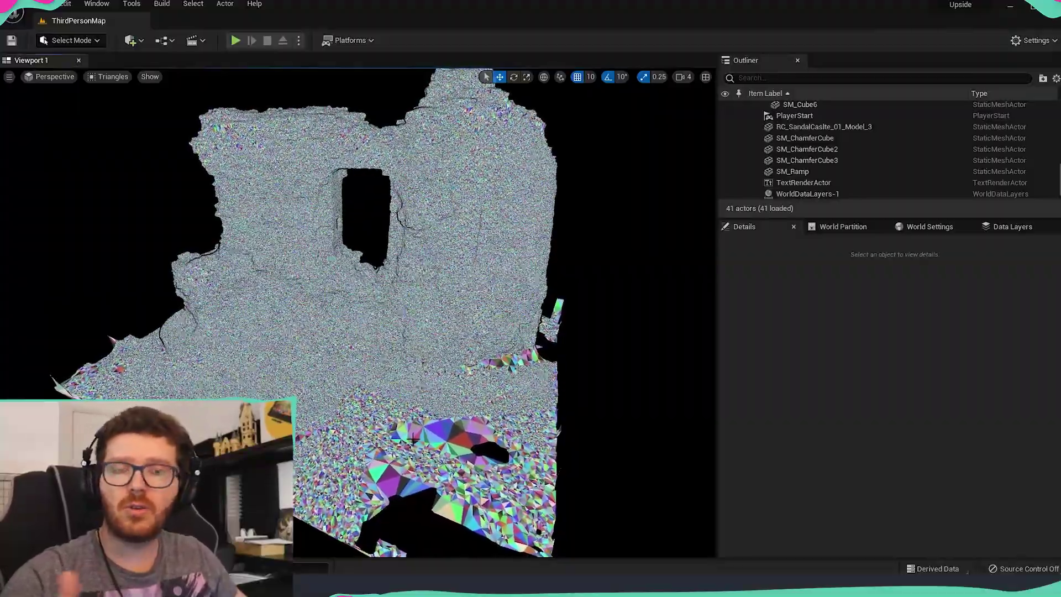
{"action": "left_click", "coordinate": [117, 77]}
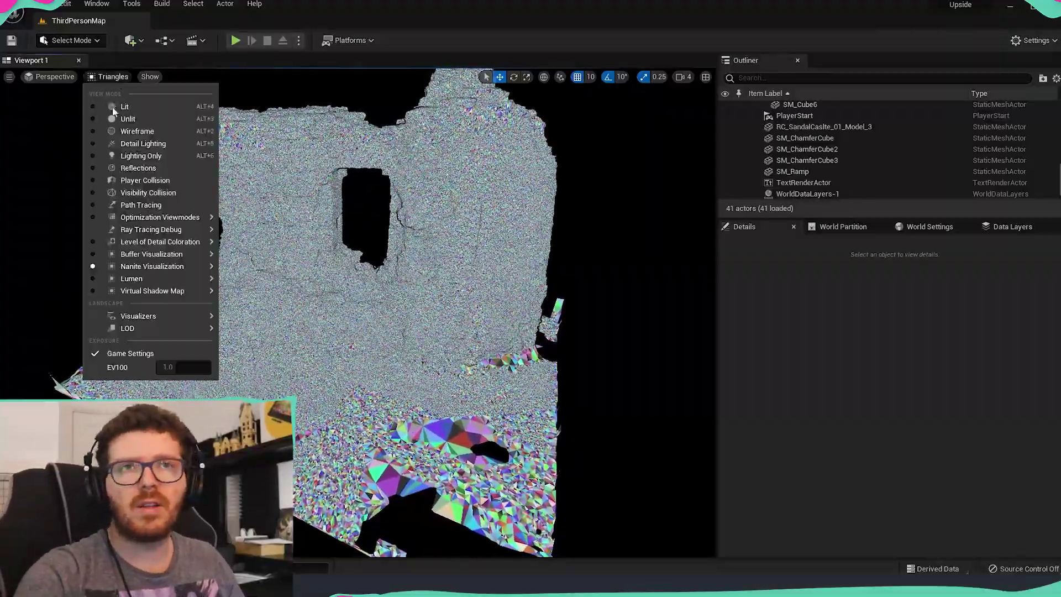
{"action": "left_click", "coordinate": [124, 126]}
{"action": "right_click_drag", "start_coordinate": [443, 409], "coordinate": [385, 353]}
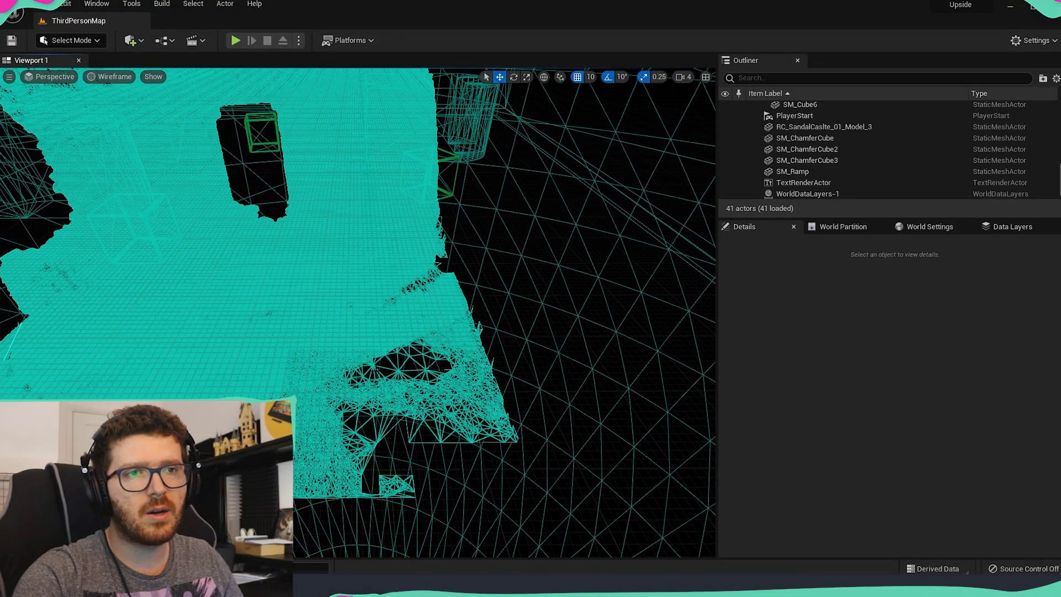
{"action": "right_click_drag", "start_coordinate": [354, 332], "coordinate": [331, 311]}
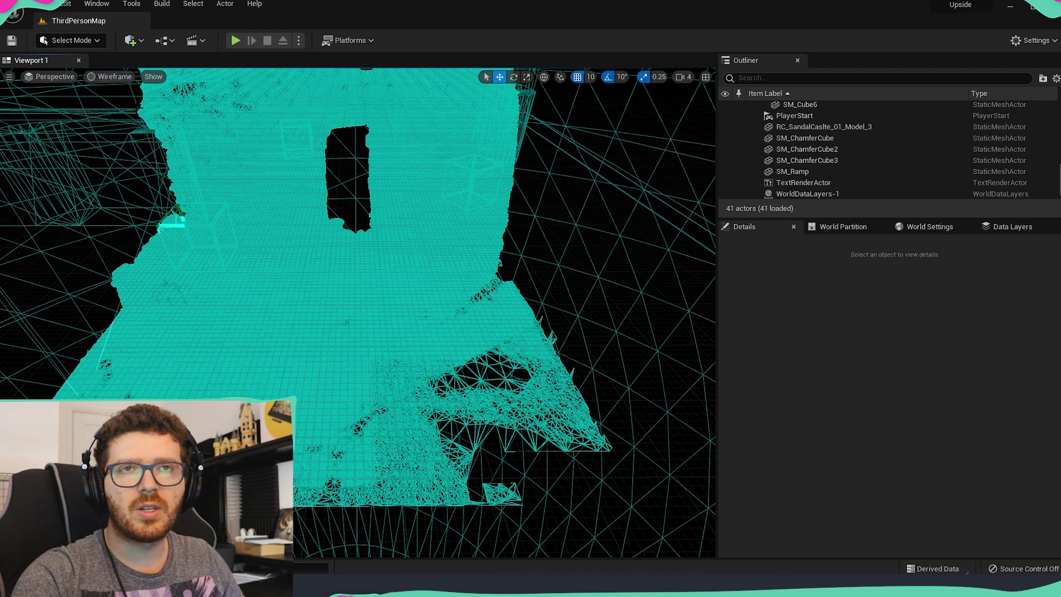
Return the viewport to the Lit view mode and look over the textured castle ruin
{"action": "left_click", "coordinate": [110, 76]}
{"action": "mouse_move", "coordinate": [154, 268]}
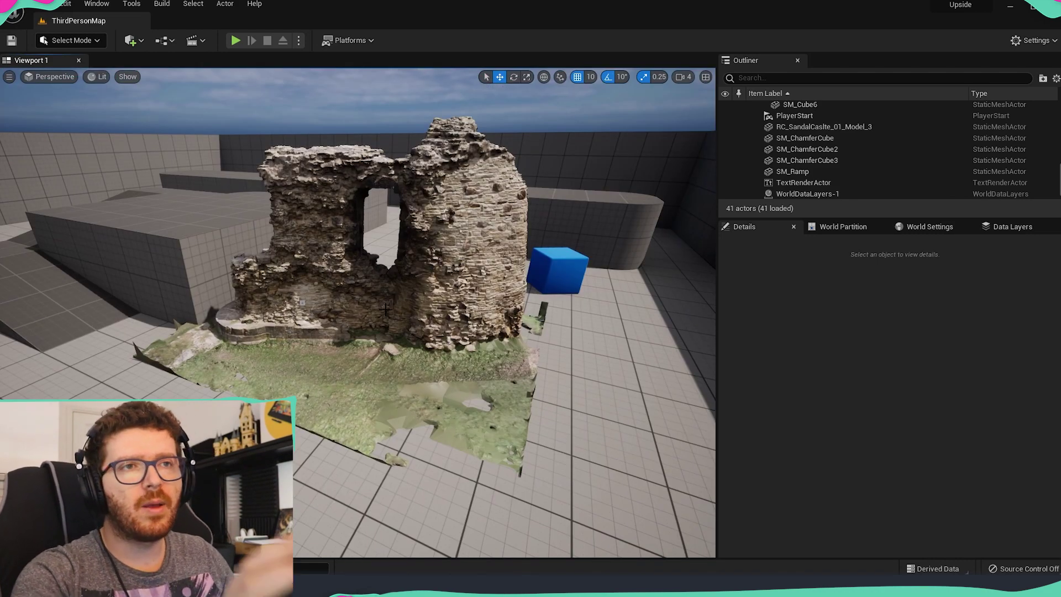
{"action": "mouse_move", "coordinate": [387, 310]}
{"action": "right_mouse_down"}
{"action": "mouse_move", "coordinate": [431, 310]}
{"action": "mouse_move", "coordinate": [390, 301]}
{"action": "right_mouse_up"}
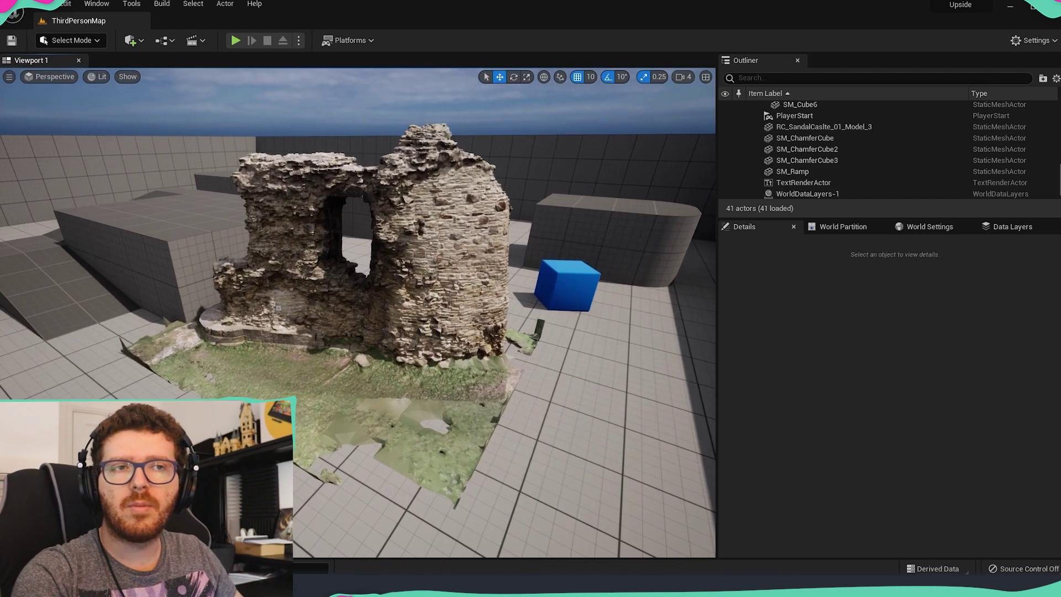
Delete the castle ruin from the level and all of its imported assets from the Nanite folder
{"action": "left_click", "coordinate": [404, 338]}
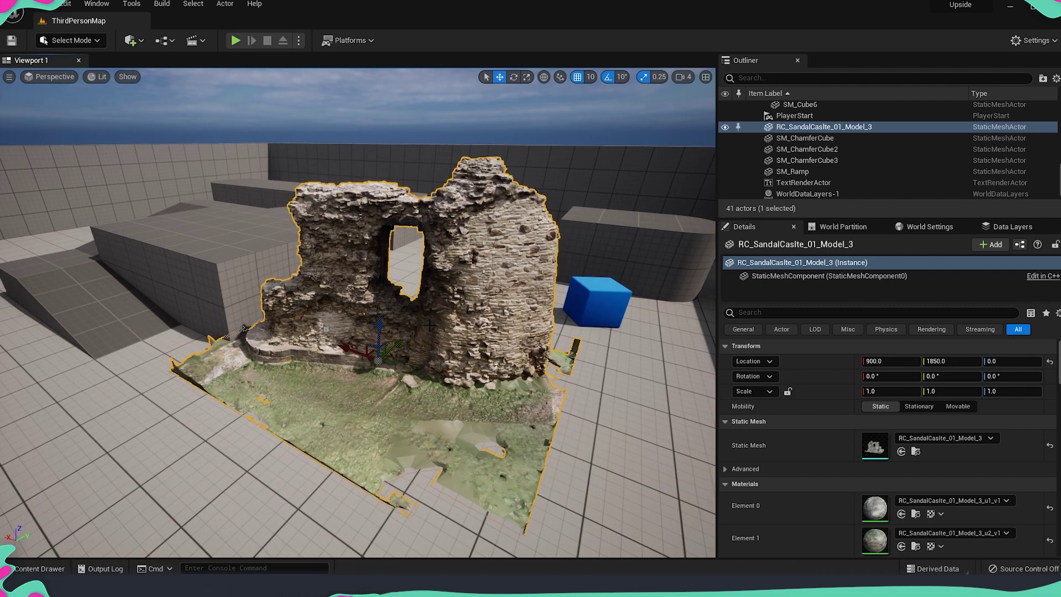
{"action": "key", "text": "f"}
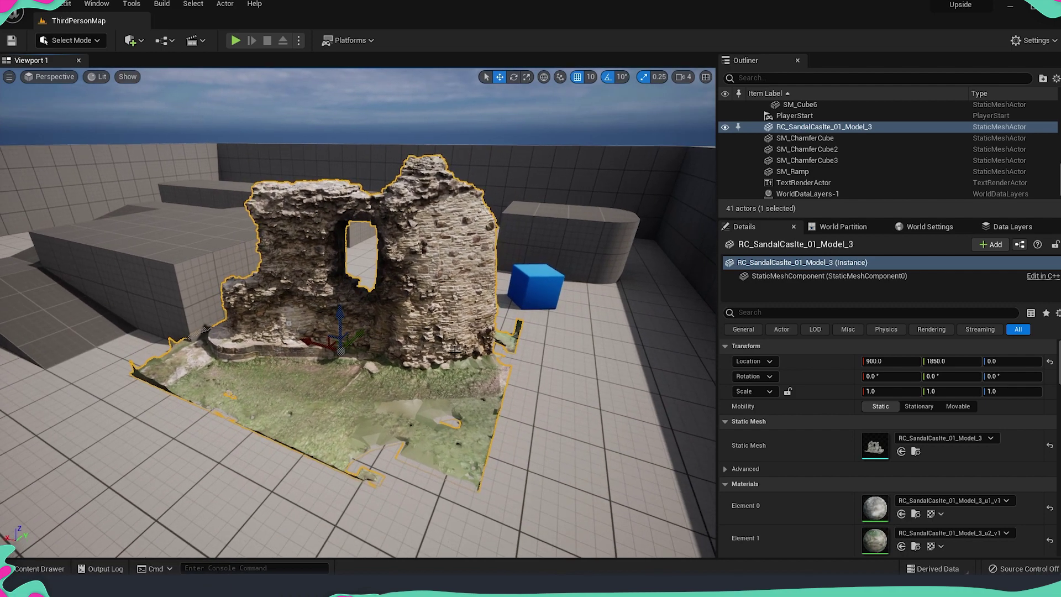
{"action": "key", "text": "ctrl+space"}
{"action": "right_click_drag", "start_coordinate": [425, 343], "coordinate": [471, 324]}
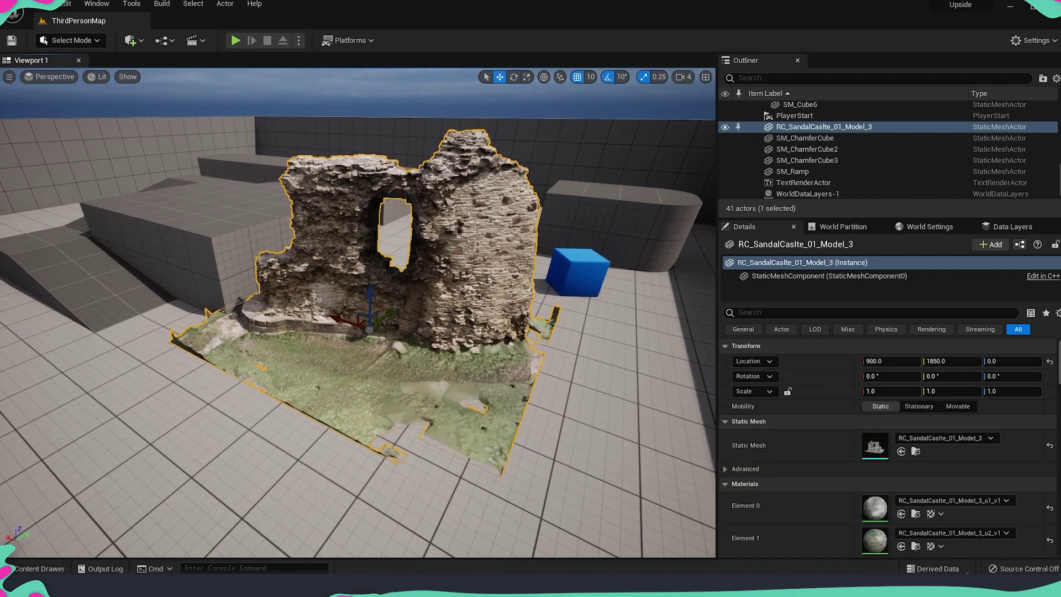
{"action": "key", "text": "Delete"}
{"action": "key", "text": "ctrl+space"}
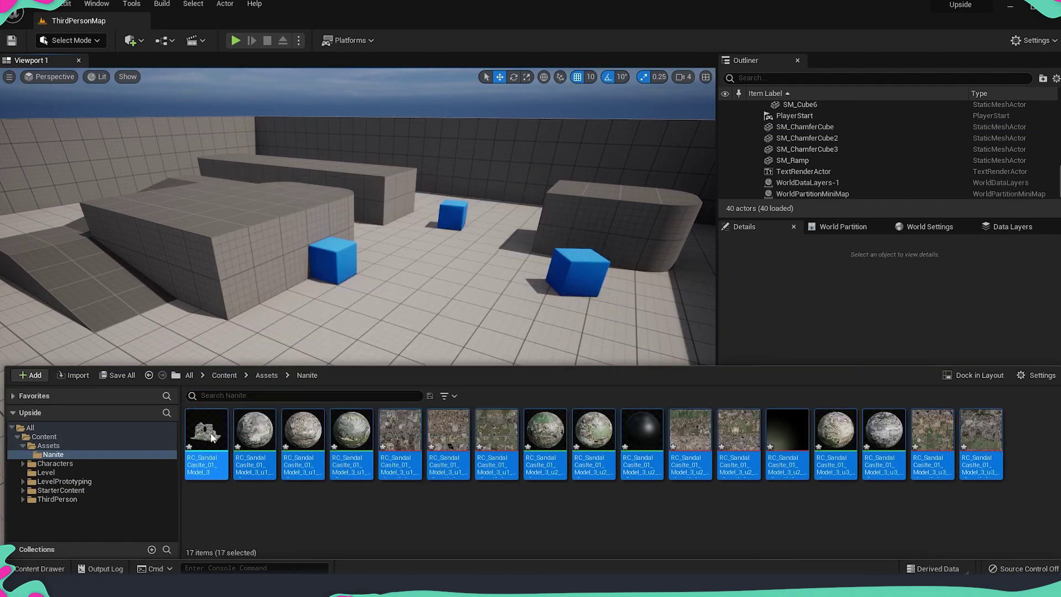
{"action": "key", "text": "Delete"}
Import the castle FBX and all its assets into the Nanite folder with Build Nanite enabled and an import uniform scale of 1.0
{"action": "right_click", "coordinate": [390, 477]}
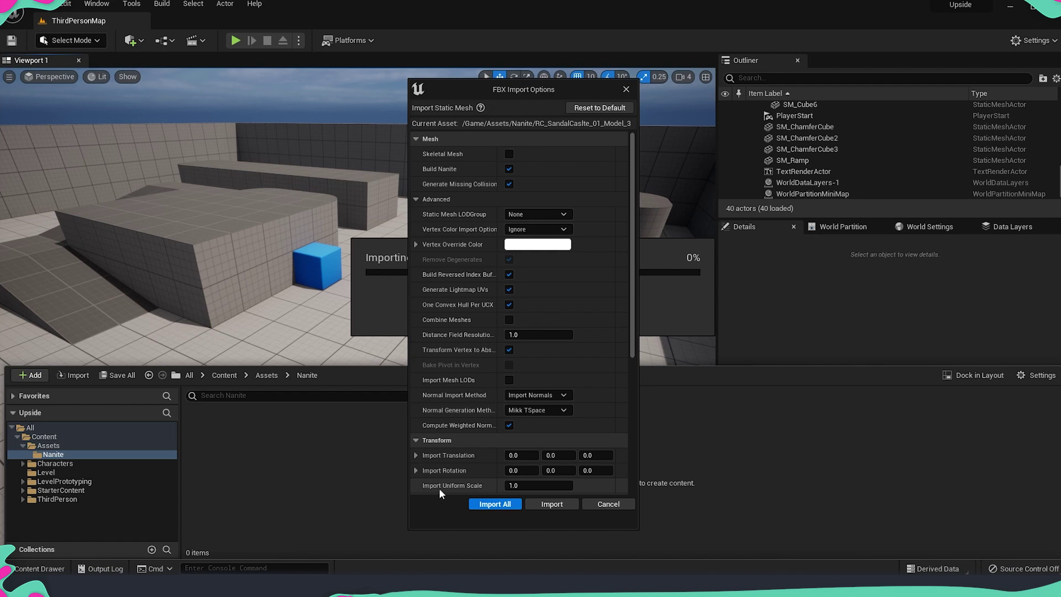
{"action": "left_click", "coordinate": [530, 485]}
{"action": "left_click_drag", "start_coordinate": [529, 484], "coordinate": [509, 485]}
{"action": "left_click", "coordinate": [495, 504]}
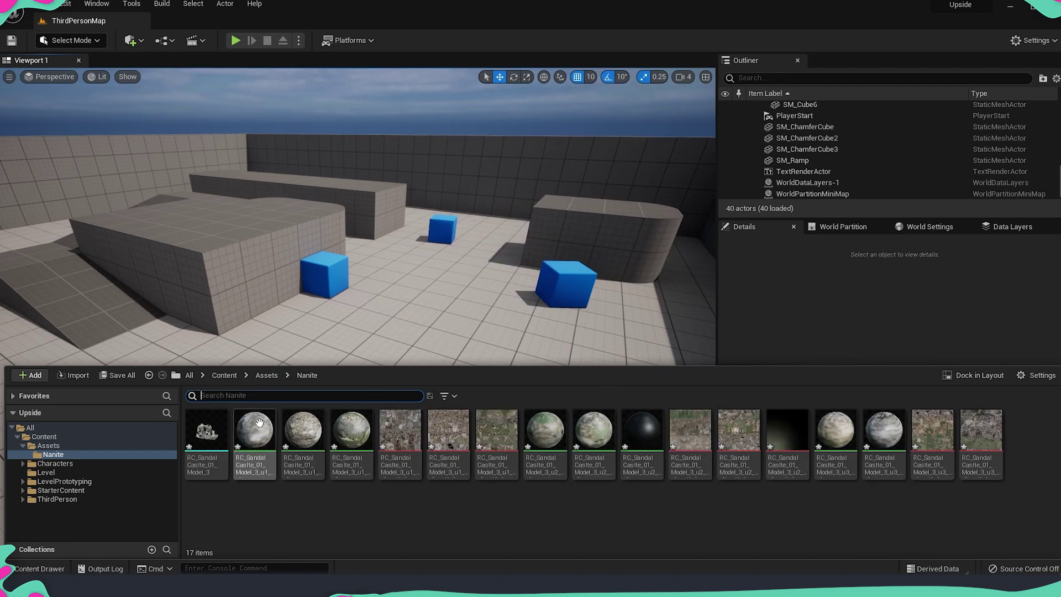
Place the RC_SandalCaslte_01_Model_3 mesh on the open floor in front of the blue cubes and scale it uniformly to about 60.25
{"action": "left_click", "coordinate": [217, 435]}
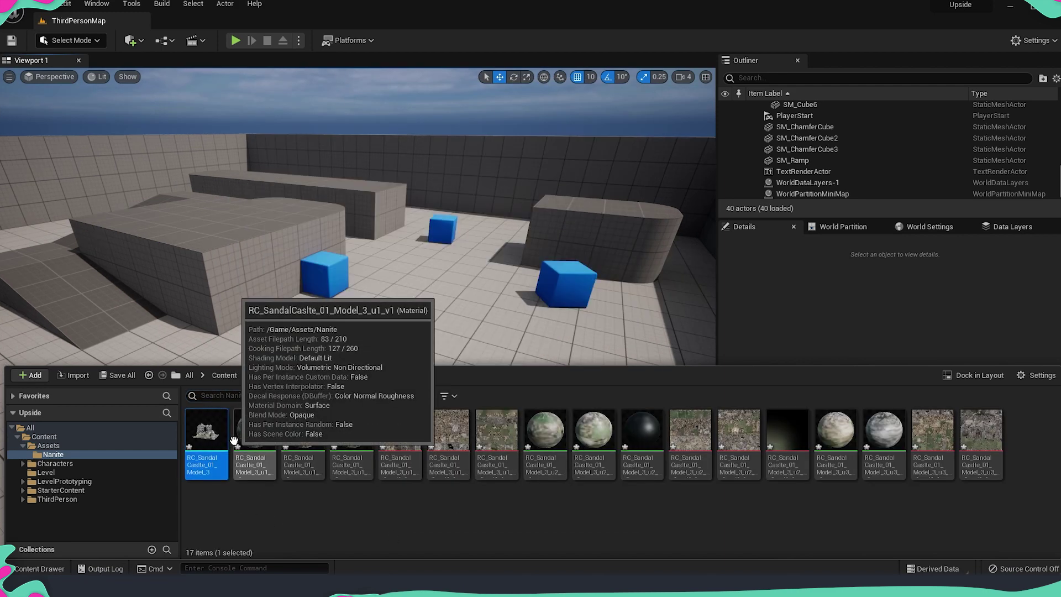
{"action": "left_click_drag", "start_coordinate": [234, 439], "coordinate": [365, 373]}
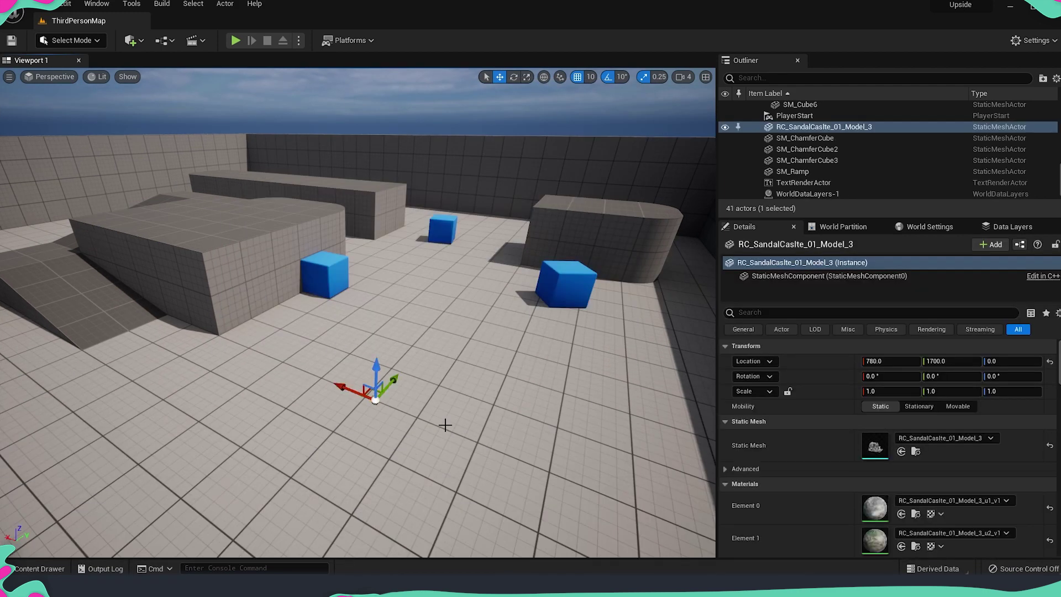
{"action": "right_click_drag", "start_coordinate": [445, 424], "coordinate": [429, 331]}
{"action": "key", "text": "w"}
{"action": "key", "text": "r"}
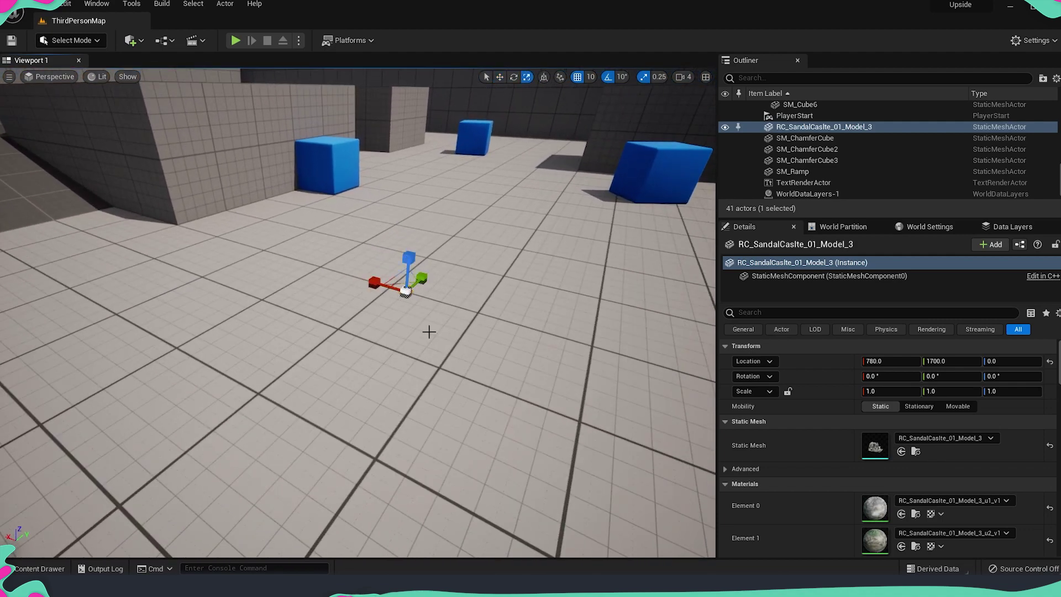
{"action": "left_click_drag", "start_coordinate": [406, 291], "coordinate": [456, 232]}
Examine the surface quality of the scaled-up castle ruin up close and from several sides
{"action": "right_click_drag", "start_coordinate": [414, 298], "coordinate": [674, 226]}
{"action": "key", "text": "Escape"}
{"action": "key", "text": "w"}
{"action": "key", "text": "s"}
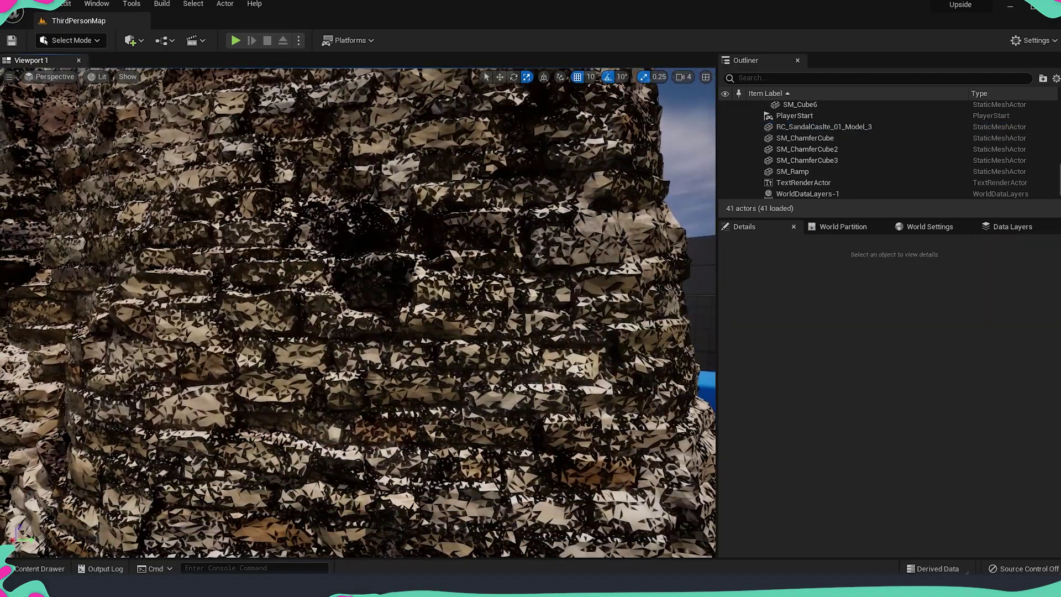
{"action": "key", "text": "w"}
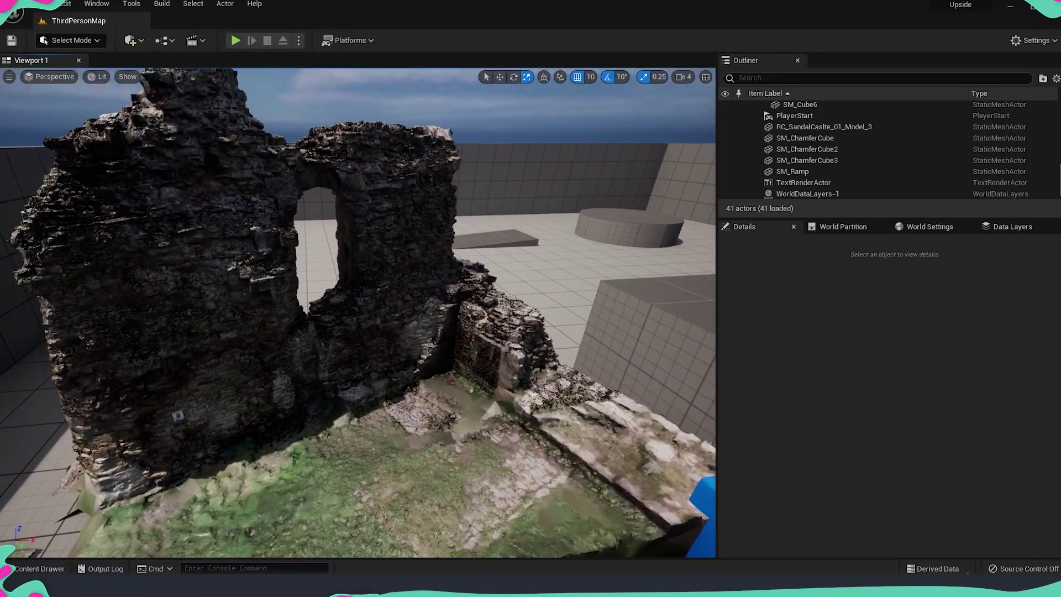
{"action": "right_click_drag", "start_coordinate": [358, 312], "coordinate": [475, 362]}
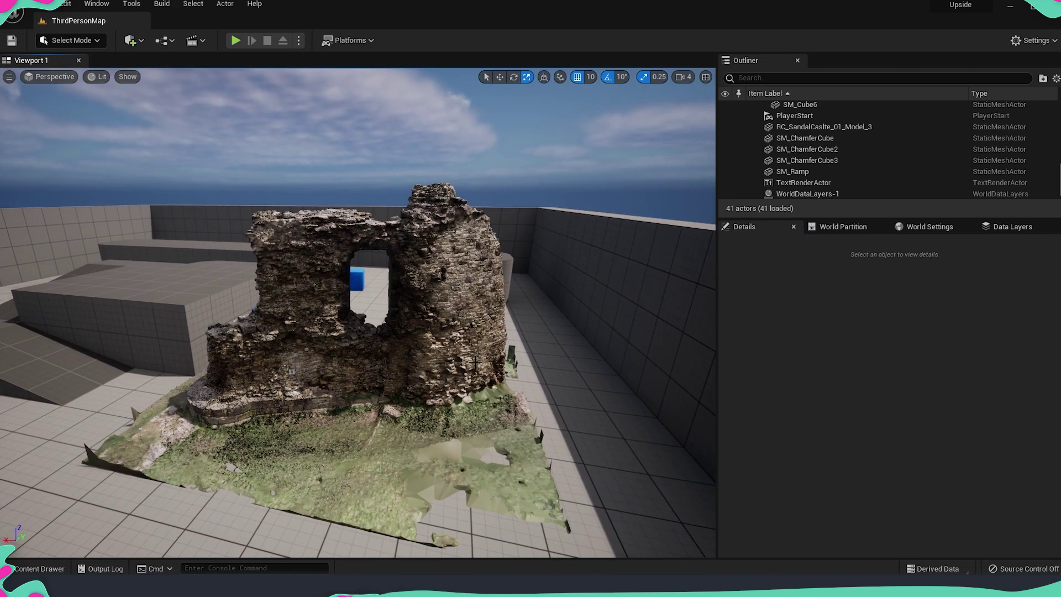
Locate the placed castle ruin's source asset in the Nanite folder and open it in the static mesh editor
{"action": "left_click", "coordinate": [455, 343]}
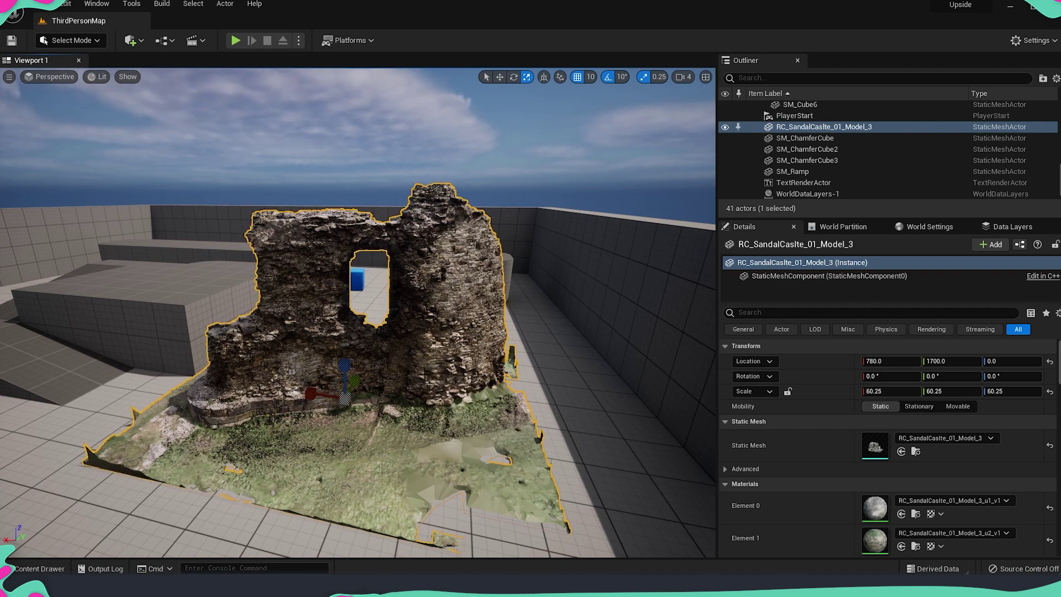
{"action": "right_click_drag", "start_coordinate": [425, 373], "coordinate": [446, 397]}
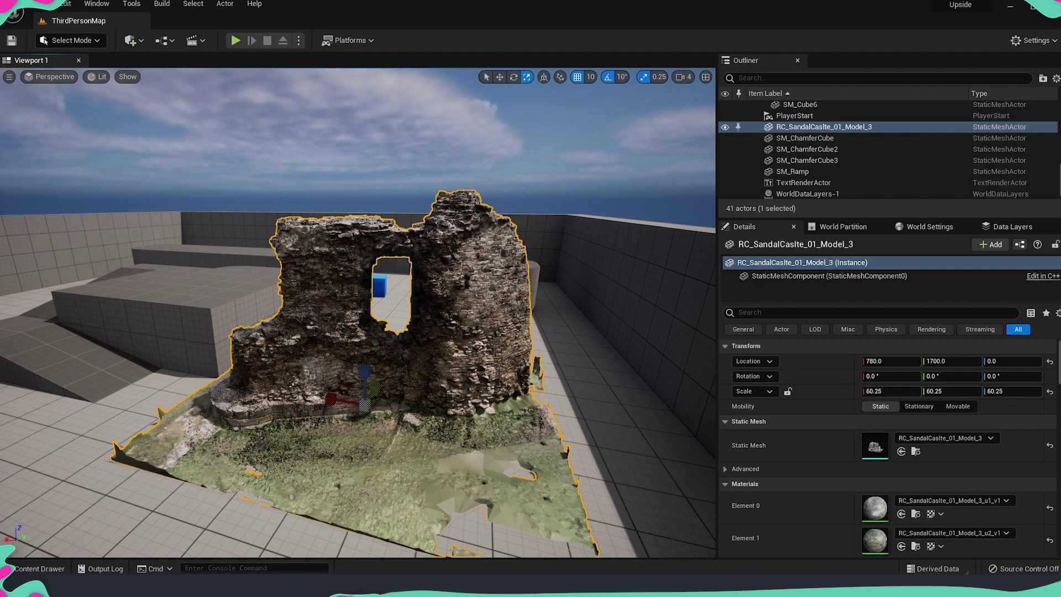
{"action": "key", "text": "ctrl+b"}
{"action": "double_click", "coordinate": [214, 442]}
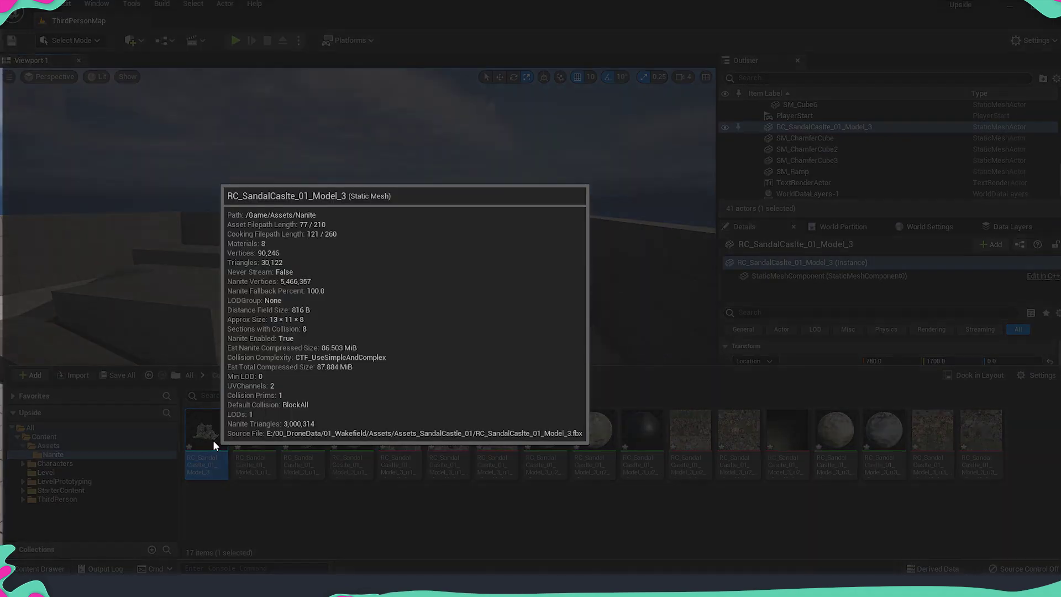
Filter the mesh details by "sca", set Import Uniform Scale to 50, and save the asset
{"action": "left_click", "coordinate": [986, 78]}
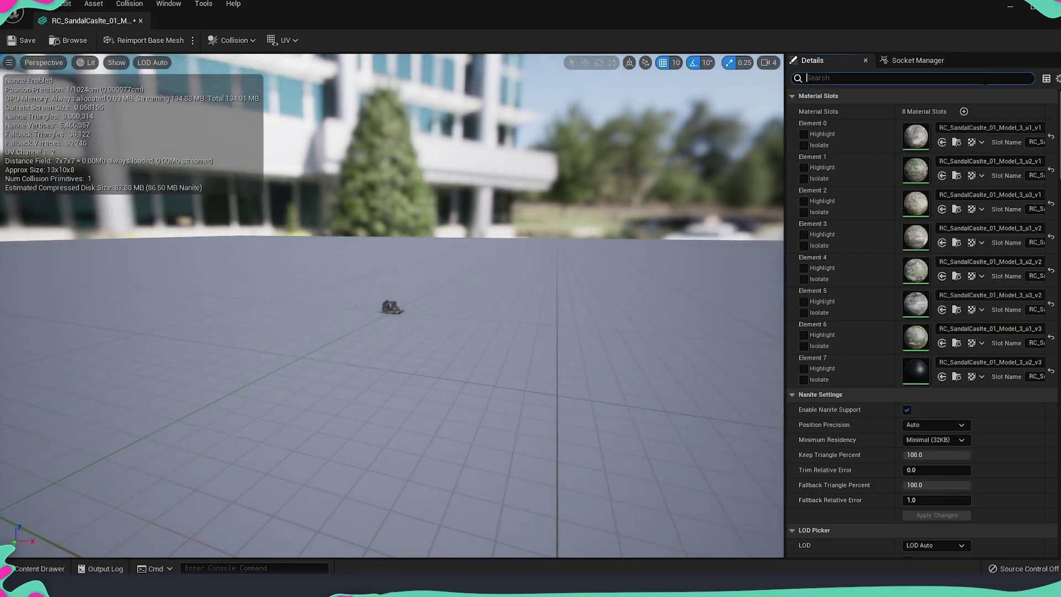
{"action": "type", "text": "ca"}
{"action": "key", "text": "BackSpace"}
{"action": "type", "text": "sca"}
{"action": "left_click", "coordinate": [911, 216]}
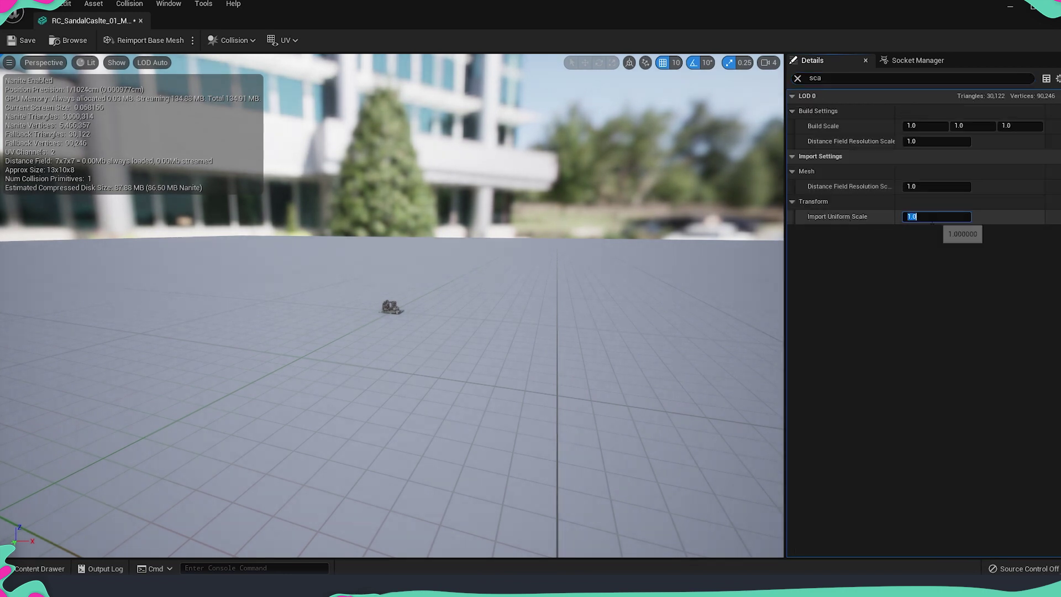
{"action": "type", "text": "50"}
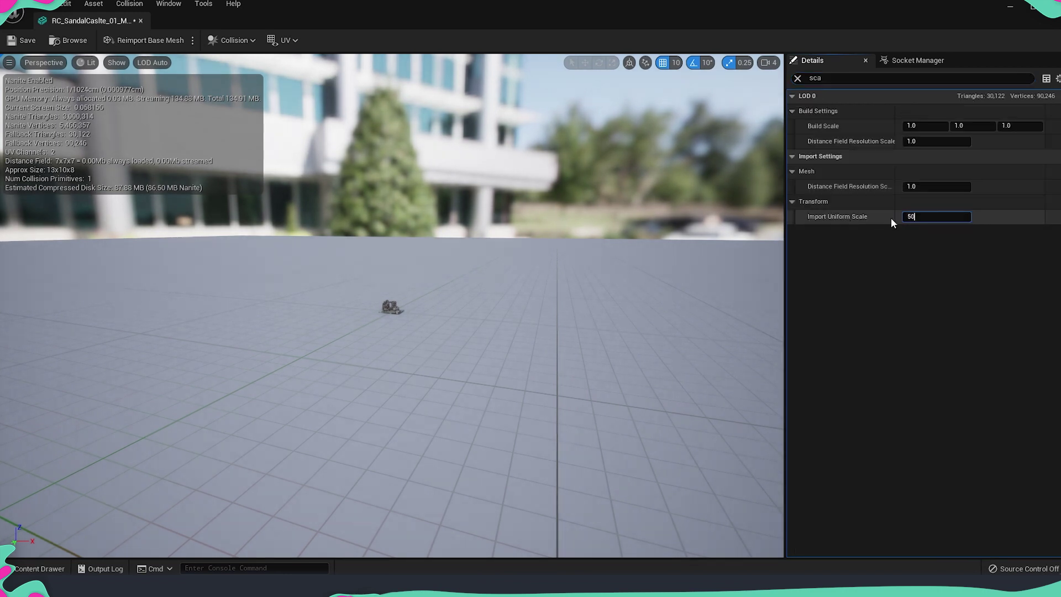
{"action": "key", "text": "Return"}
{"action": "left_click", "coordinate": [29, 41]}
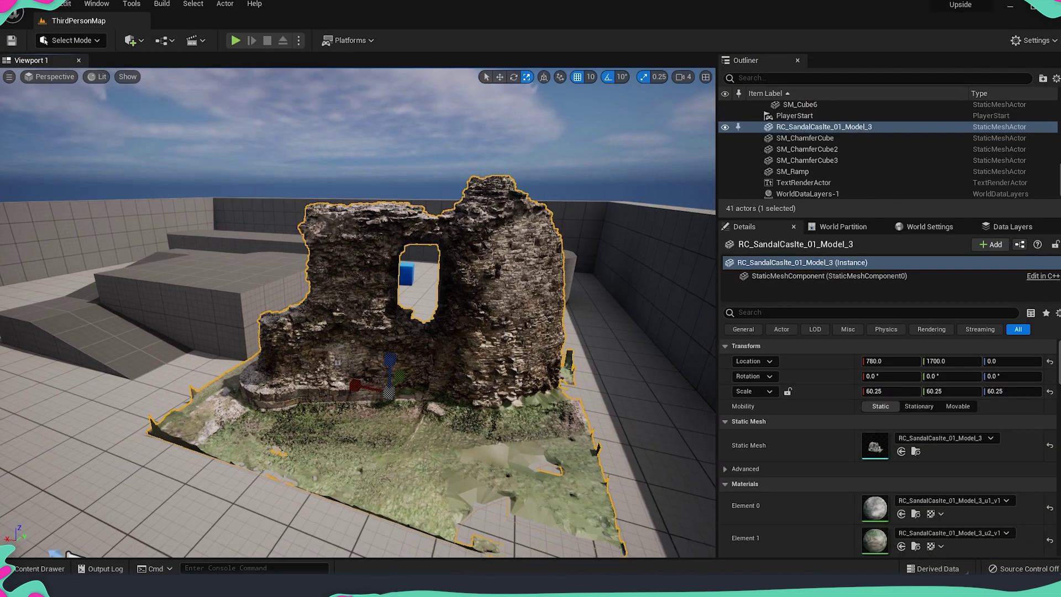
Reimport the RC_SandalCaslte_01_Model_3 mesh asset from the Nanite folder
{"action": "key", "text": "ctrl+space"}
{"action": "right_click", "coordinate": [205, 440]}
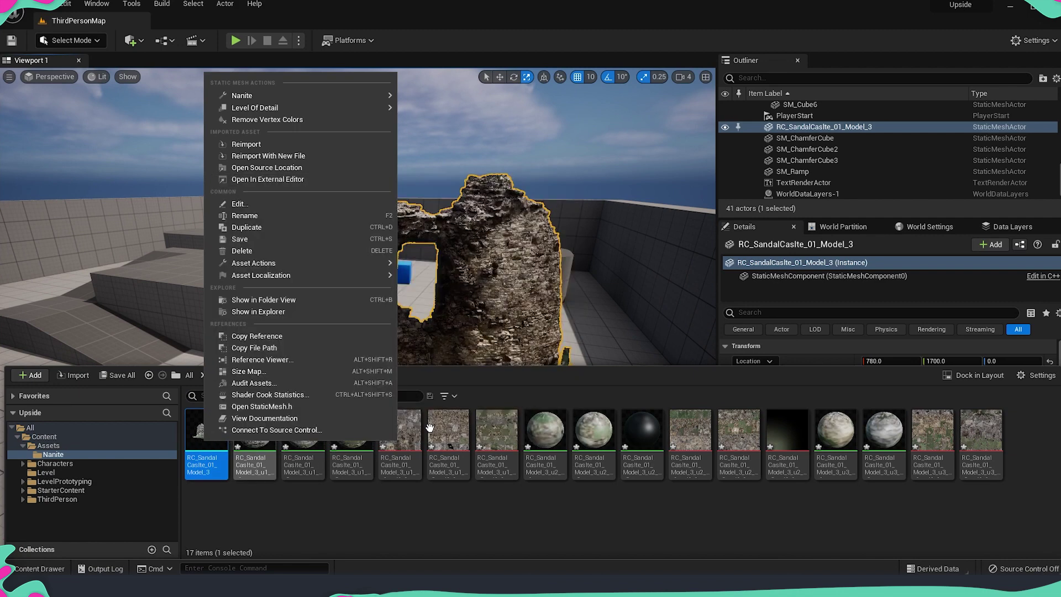
{"action": "left_click", "coordinate": [252, 144]}
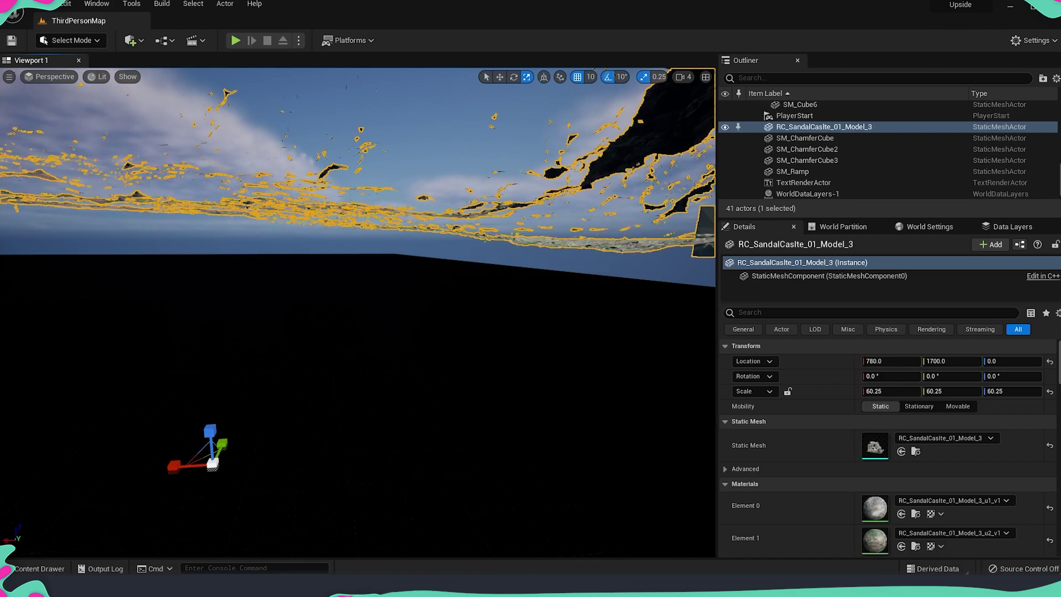
Set the placed castle ruin's scale to 1.0 on the X, Y and Z axes
{"action": "left_click", "coordinate": [886, 393]}
{"action": "type", "text": "1"}
{"action": "key", "text": "Tab"}
{"action": "type", "text": "1"}
{"action": "key", "text": "Tab"}
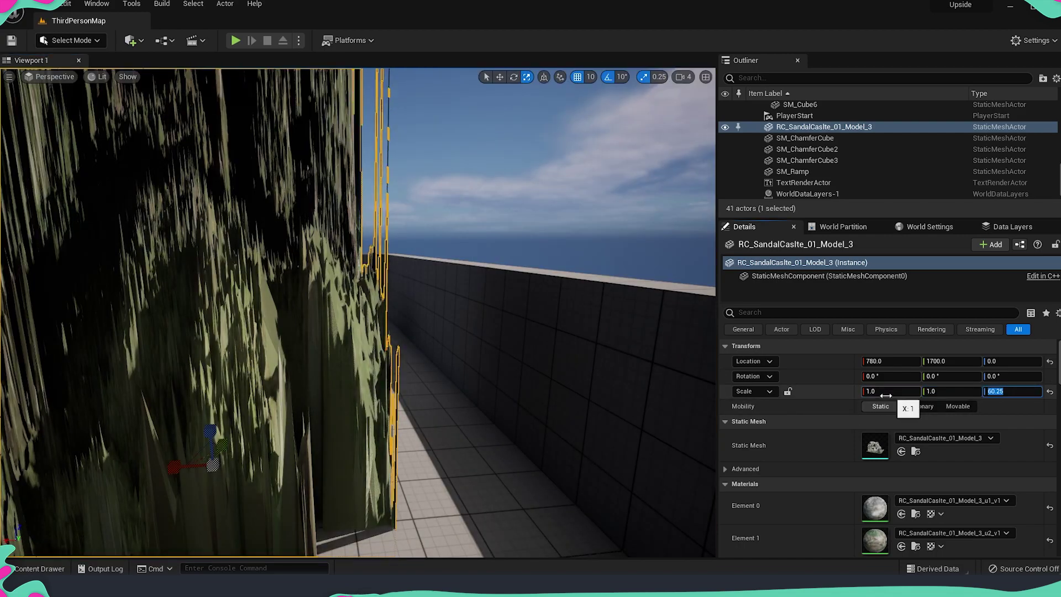
{"action": "type", "text": "1"}
{"action": "key", "text": "Return"}
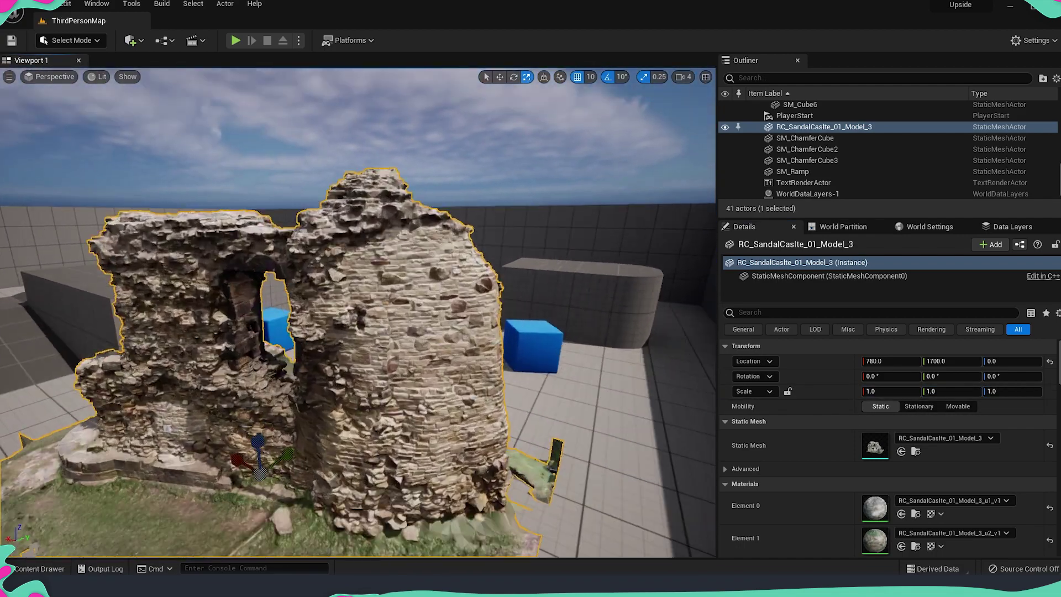
Examine the reimported castle ruin's stonework in close-up, and the whole ruin from a distance
{"action": "right_click_drag", "start_coordinate": [358, 313], "coordinate": [437, 326]}
{"action": "key", "text": "w"}
{"action": "key", "text": "s"}
{"action": "key", "text": "s"}
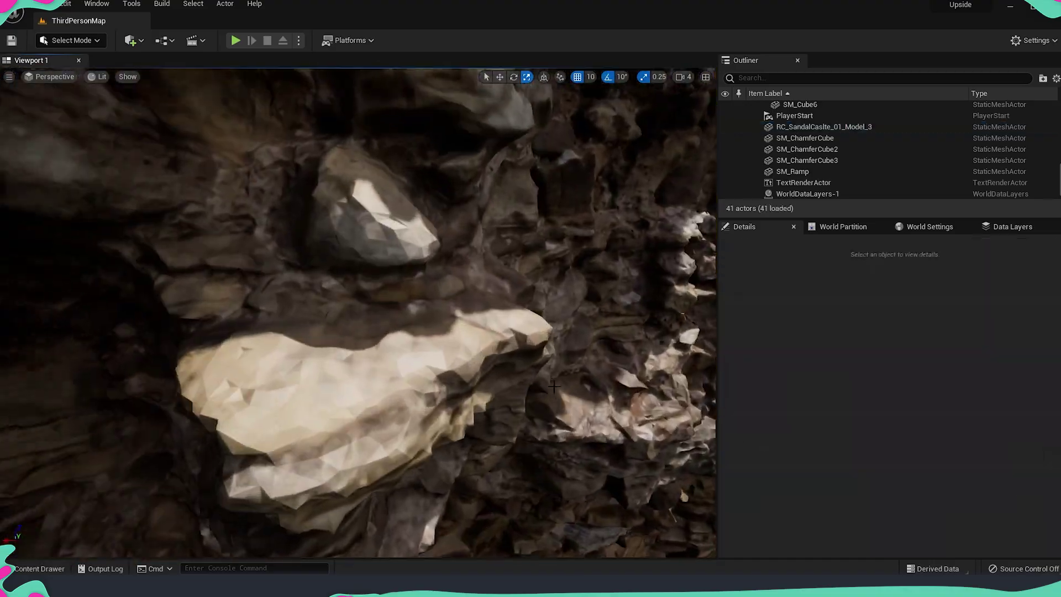
{"action": "right_click_drag", "start_coordinate": [358, 313], "coordinate": [348, 279]}
{"action": "key", "text": "a"}
{"action": "key", "text": "s"}
{"action": "key", "text": "d"}
{"action": "key", "text": "w"}
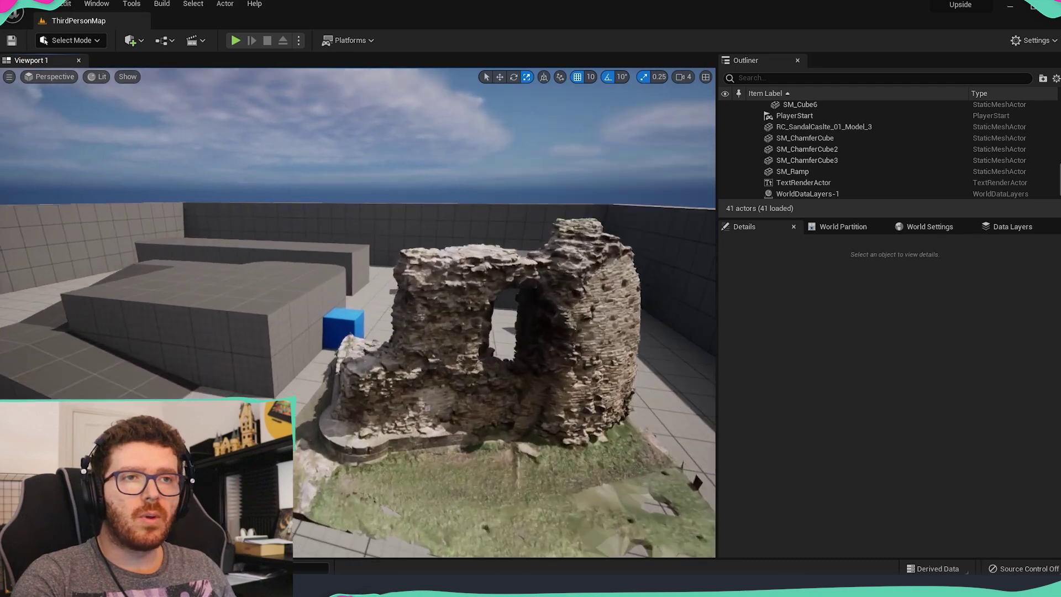
{"action": "key", "text": "w"}
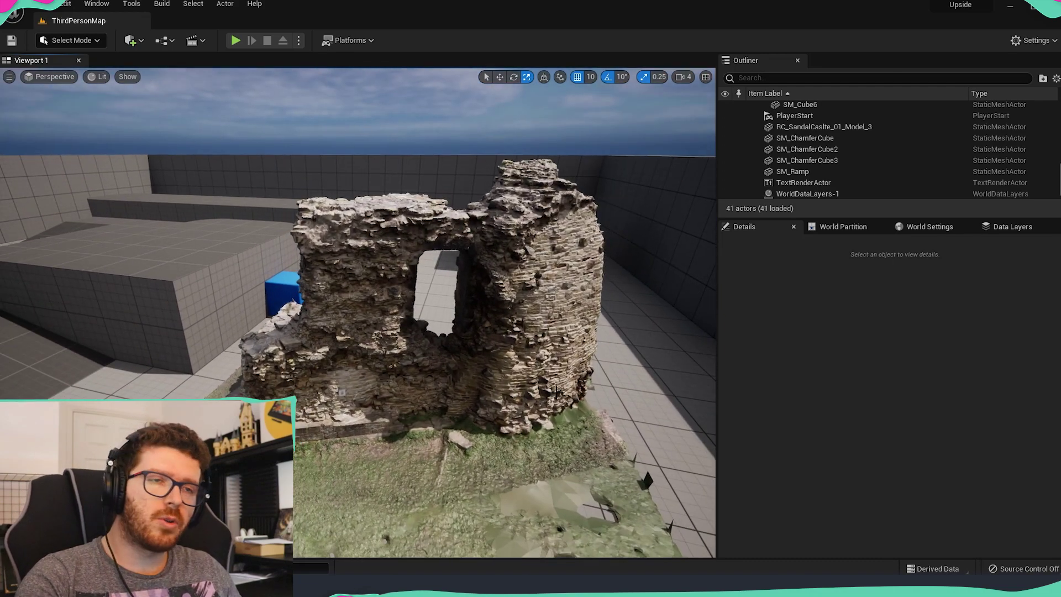
{"action": "key", "text": "d"}
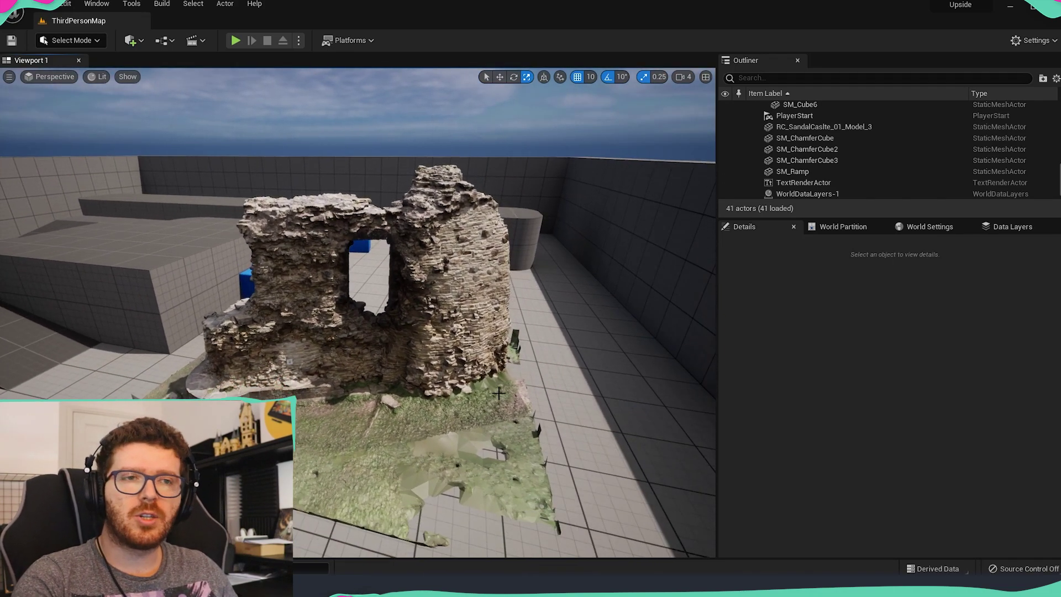